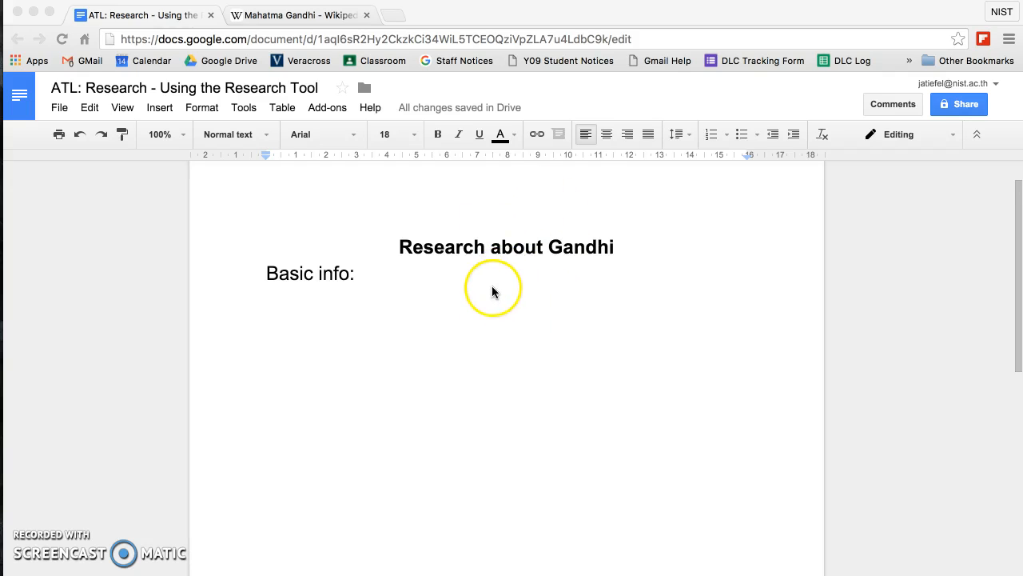
Place the cursor on the line below "Basic info:" and open the Research tool
{"action": "left_click", "coordinate": [371, 296]}
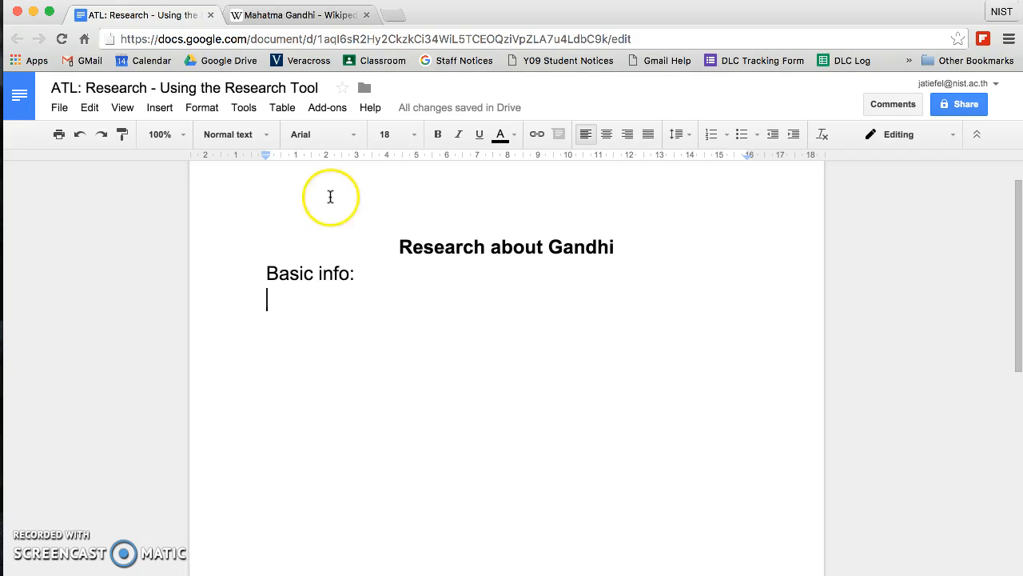
{"action": "left_click", "coordinate": [243, 108]}
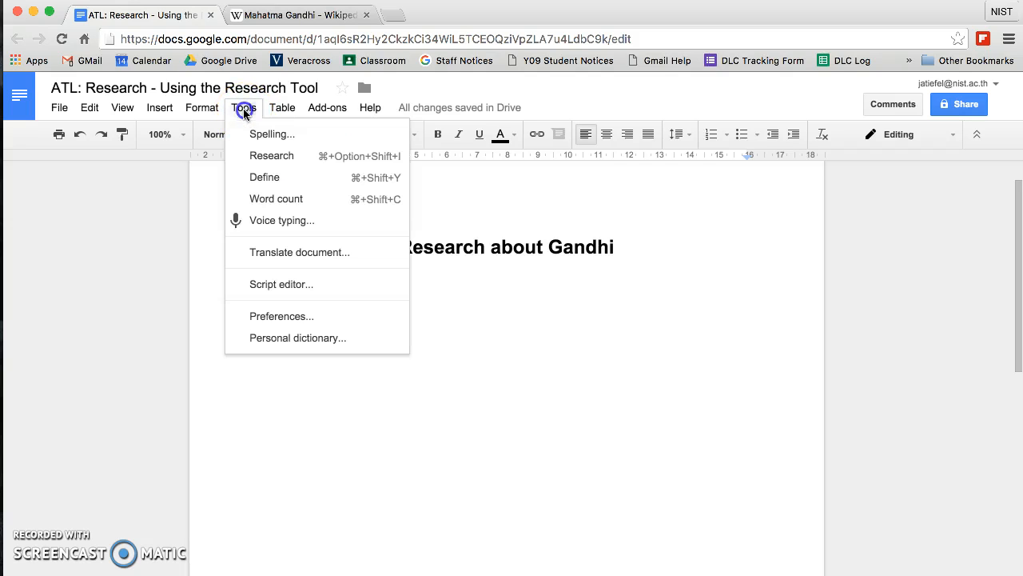
{"action": "left_click", "coordinate": [273, 159]}
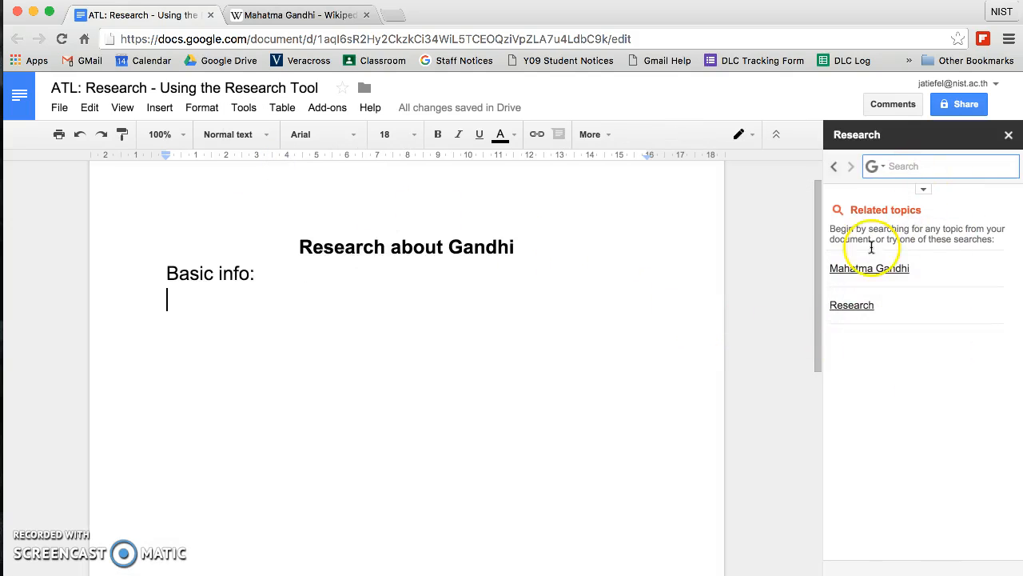
Check the available search categories in the Research tool and search for "gandhi"
{"action": "left_click", "coordinate": [879, 170]}
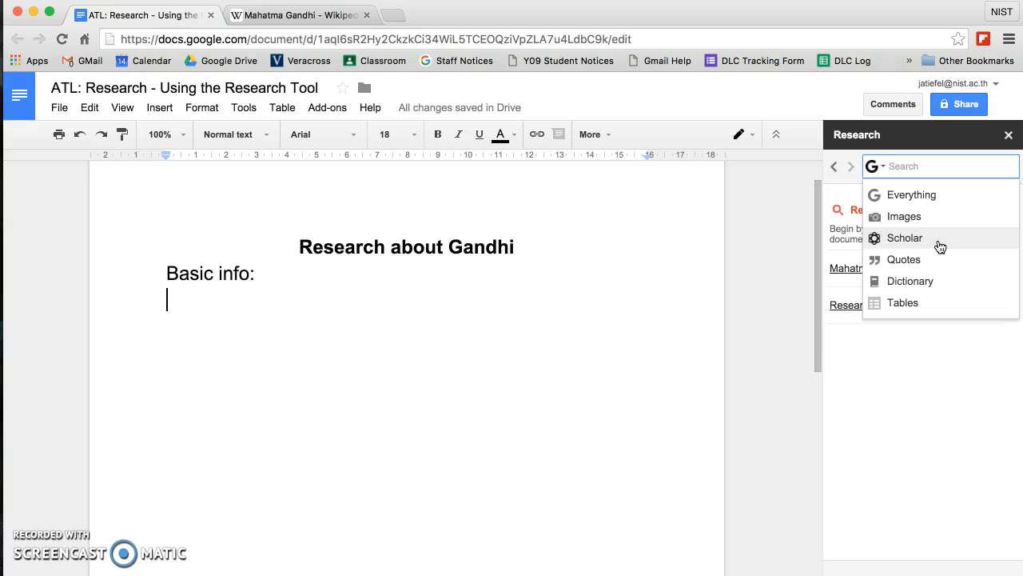
{"action": "left_click", "coordinate": [945, 267]}
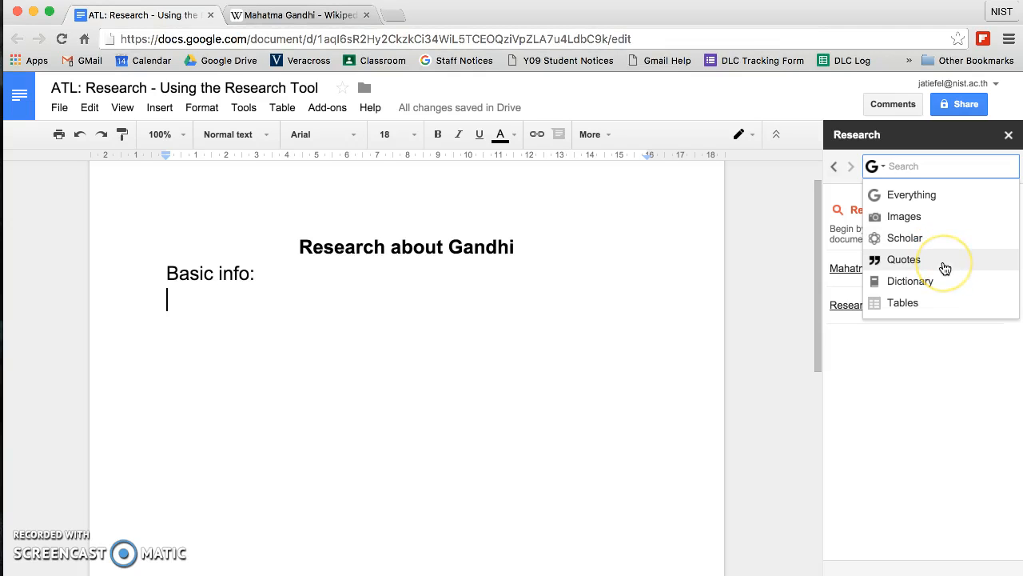
{"action": "left_click", "coordinate": [951, 282]}
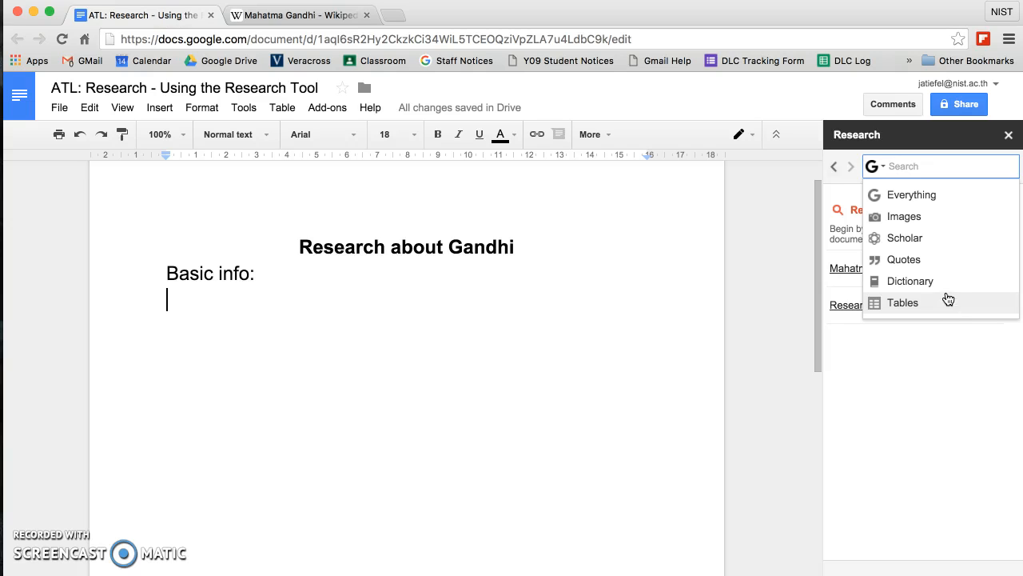
{"action": "left_click", "coordinate": [911, 168]}
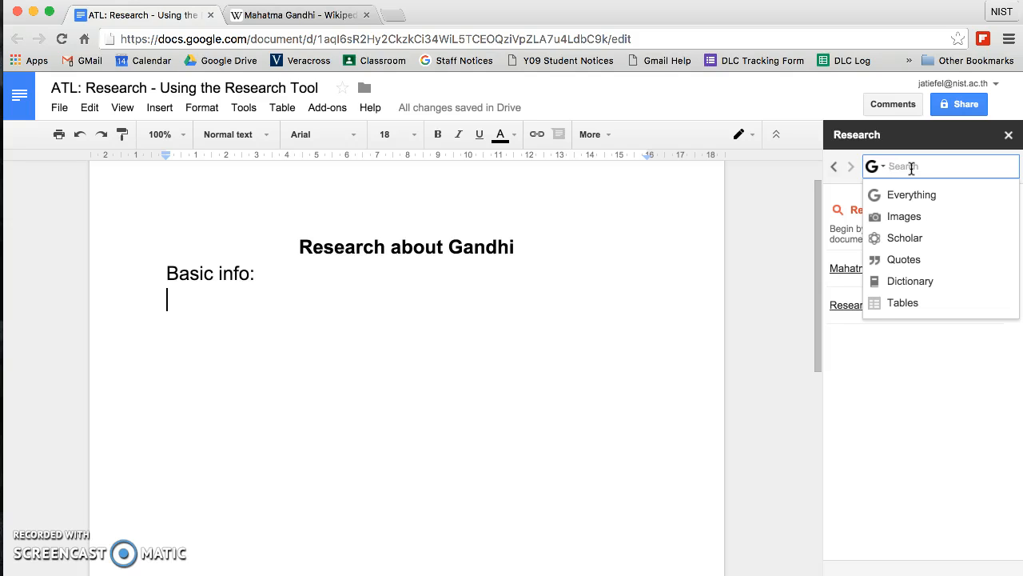
{"action": "type", "text": "gandhi"}
{"action": "key", "text": "Return"}
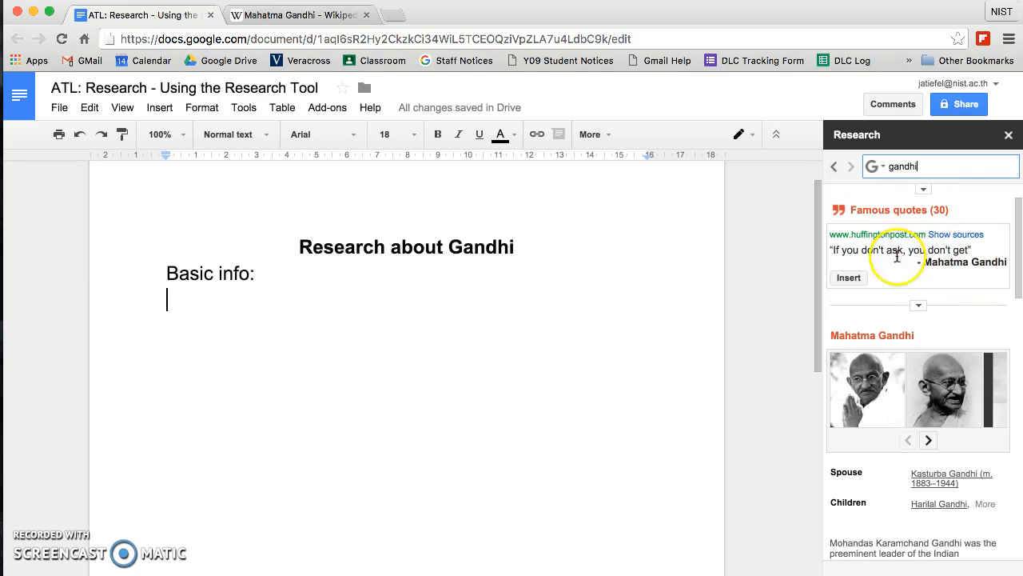
Preview the Mahatma Gandhi Wikipedia page from the web results and open the full article to read its introduction
{"action": "left_click", "coordinate": [919, 307]}
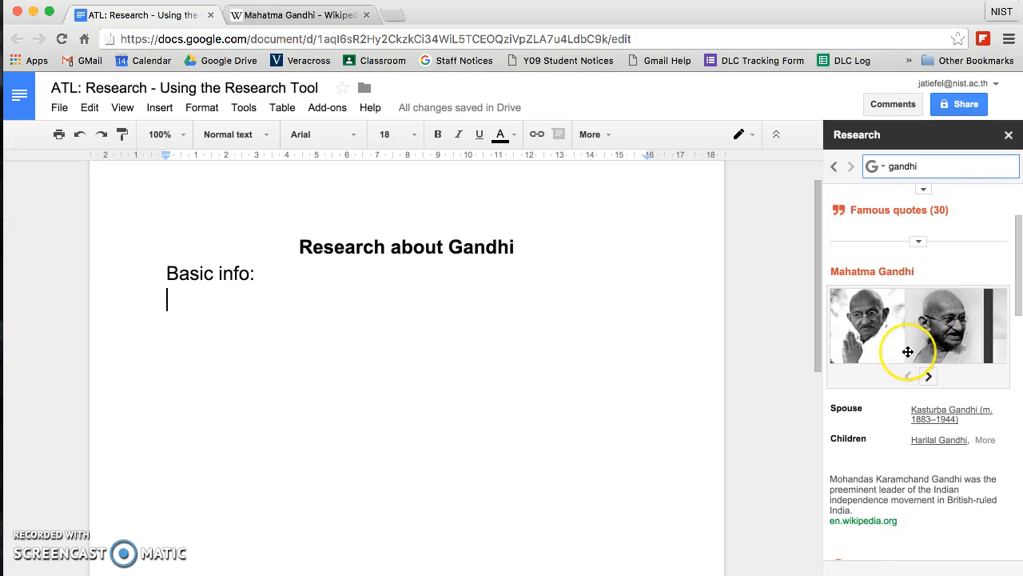
{"action": "scroll", "coordinate": [908, 349], "scroll_direction": "down", "scroll_amount": 2}
{"action": "scroll", "coordinate": [908, 352], "scroll_direction": "down", "scroll_amount": 4}
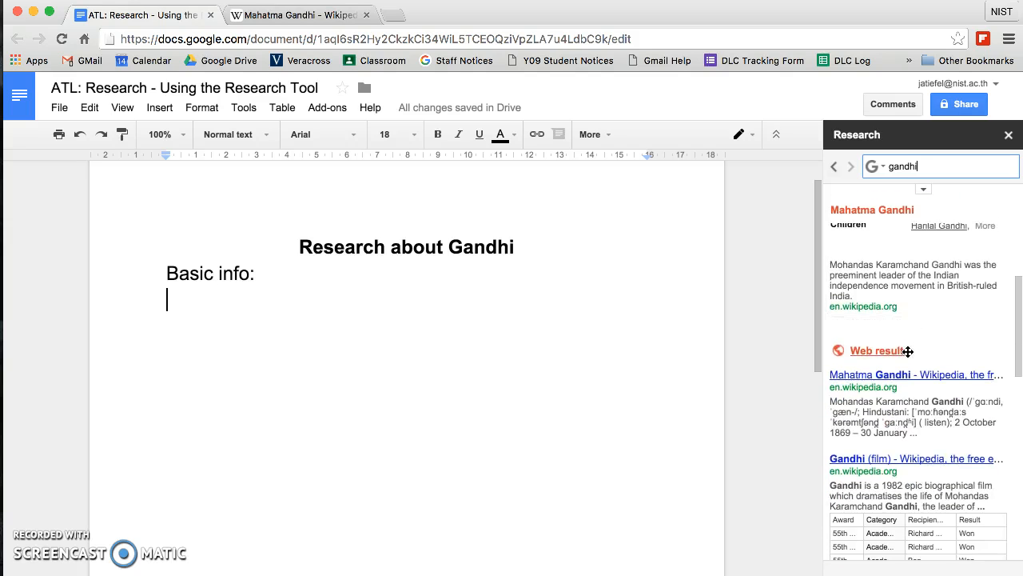
{"action": "mouse_move", "coordinate": [902, 329]}
{"action": "scroll", "coordinate": [901, 329], "scroll_direction": "down", "scroll_amount": 1}
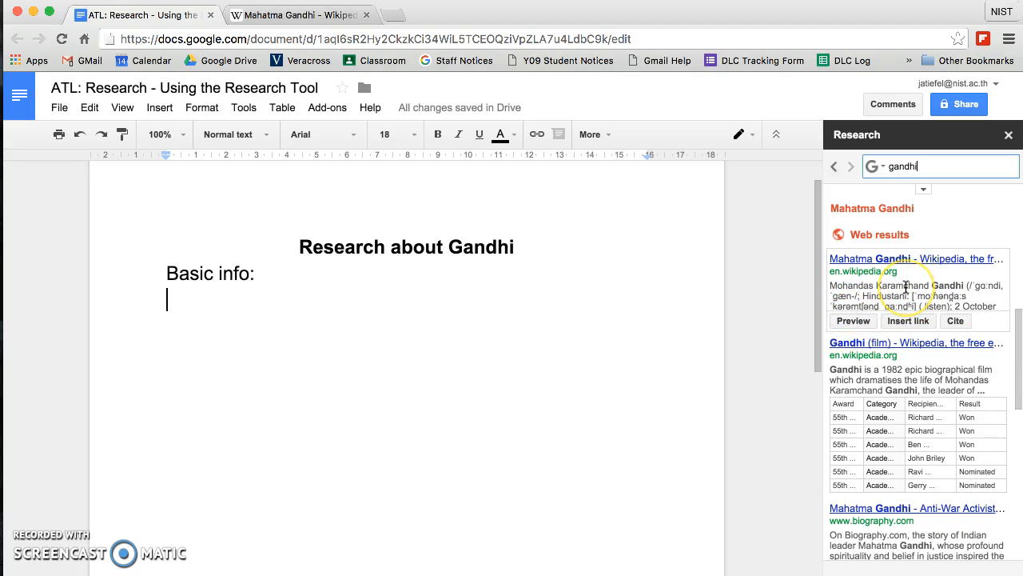
{"action": "left_click", "coordinate": [856, 321]}
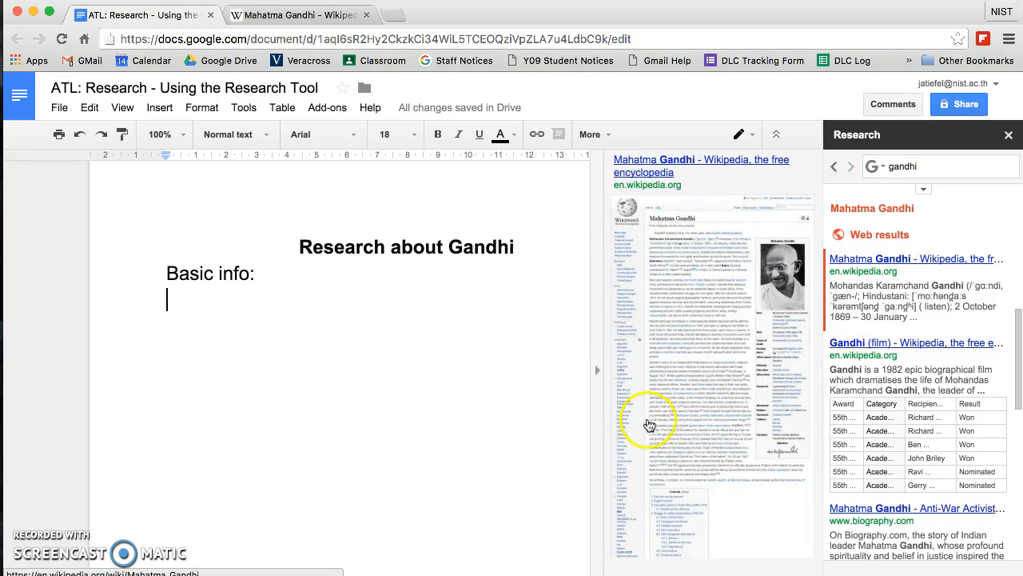
{"action": "left_click", "coordinate": [726, 251]}
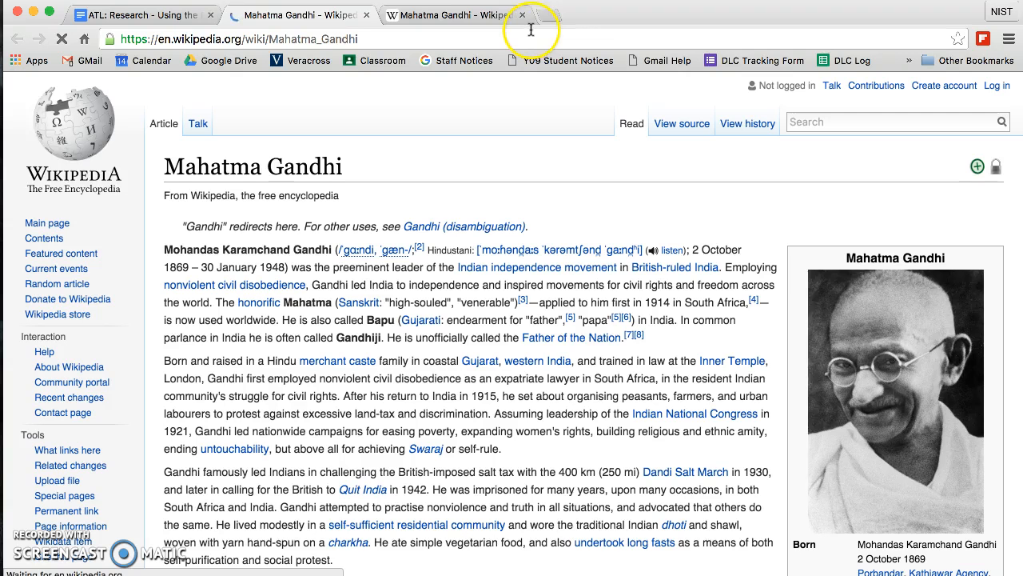
{"action": "scroll", "coordinate": [590, 279], "scroll_direction": "down", "scroll_amount": 2}
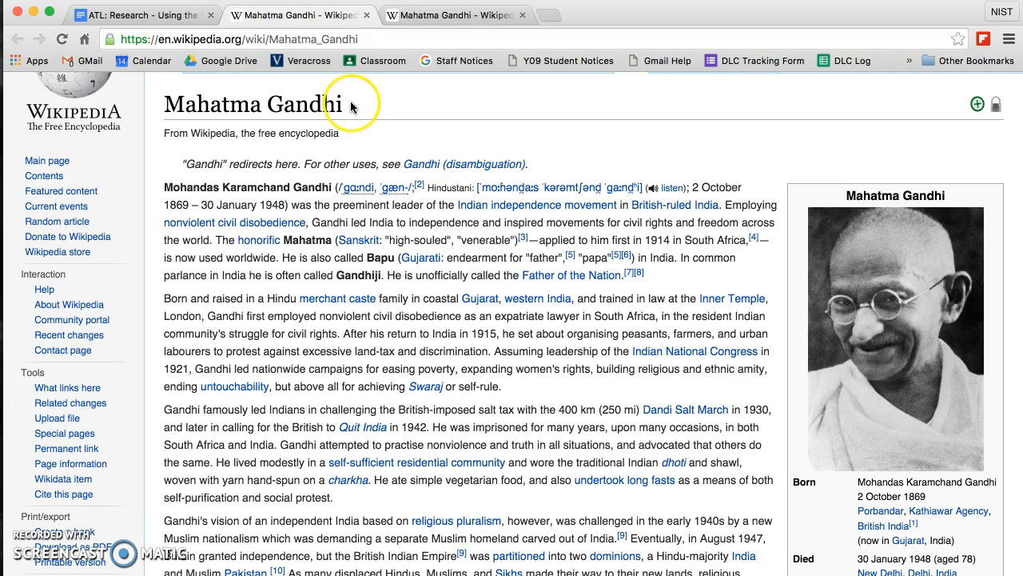
Return to the research document and enter "1869 - 1948" on the line below "Basic info:"
{"action": "left_click", "coordinate": [170, 19]}
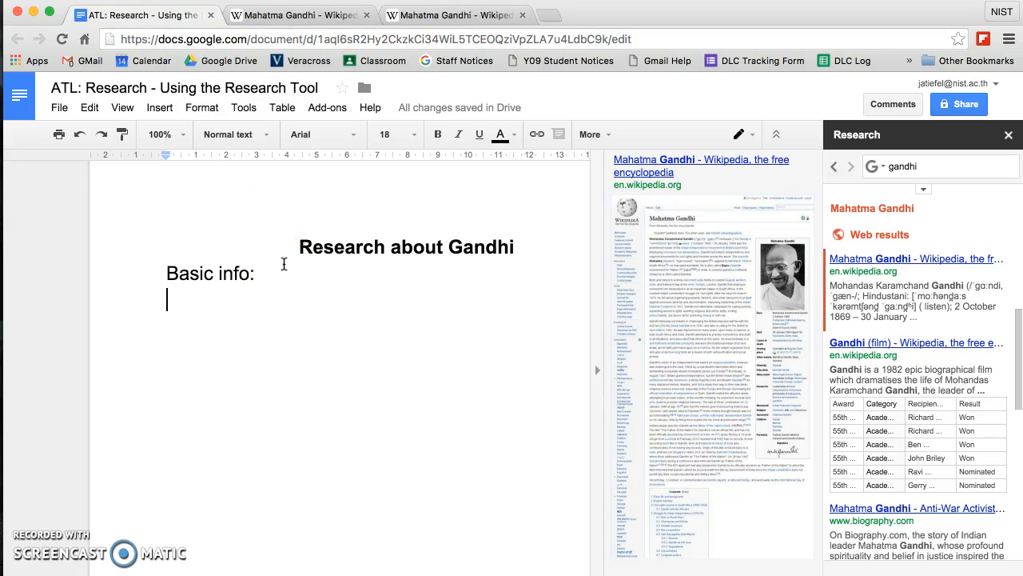
{"action": "left_click", "coordinate": [171, 297]}
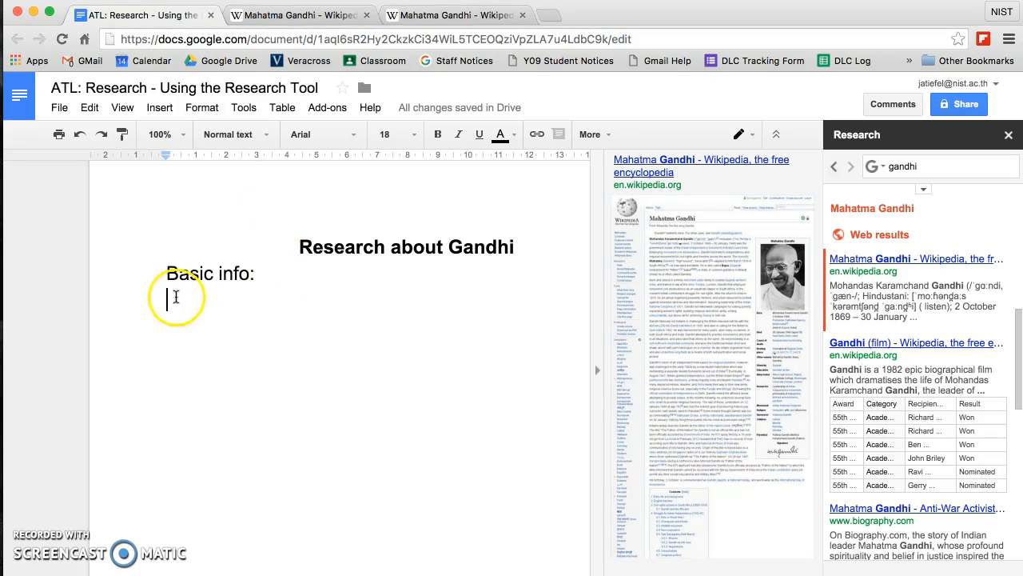
{"action": "type", "text": "1869 "}
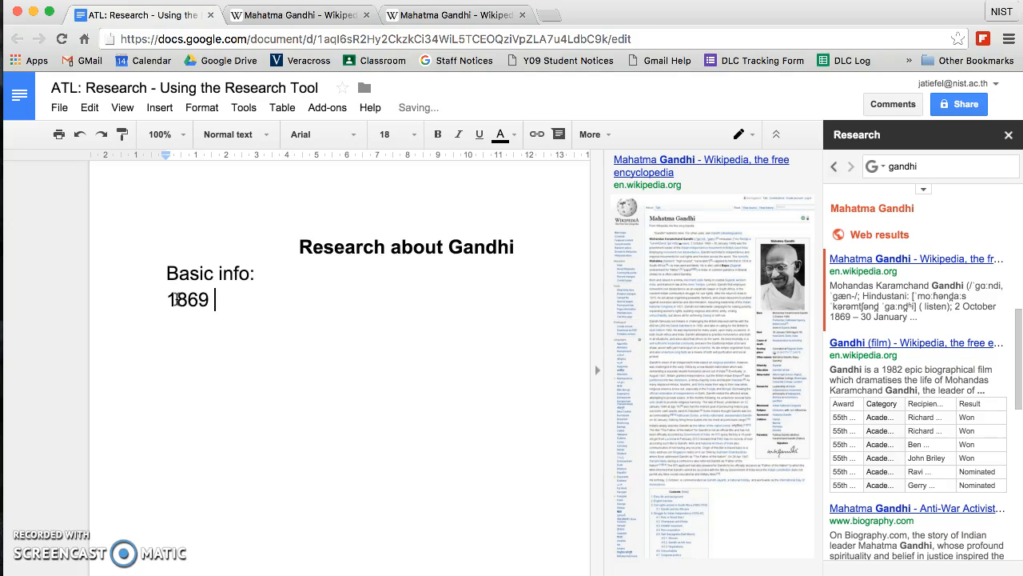
{"action": "type", "text": "- 1948"}
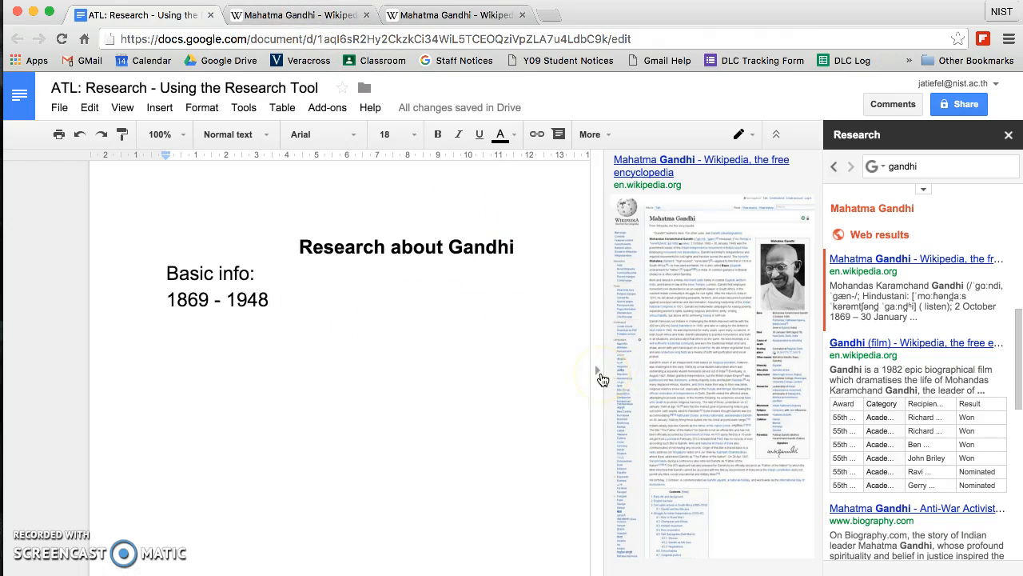
Cite the Mahatma Gandhi Wikipedia result after "1948" and check the footnote at the end of the page
{"action": "mouse_move", "coordinate": [899, 361]}
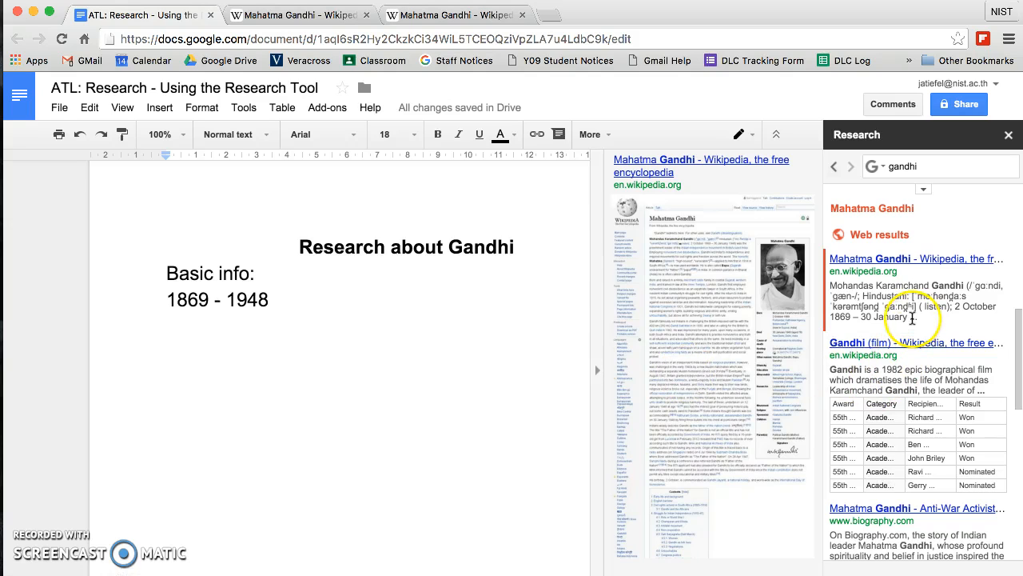
{"action": "mouse_move", "coordinate": [893, 302]}
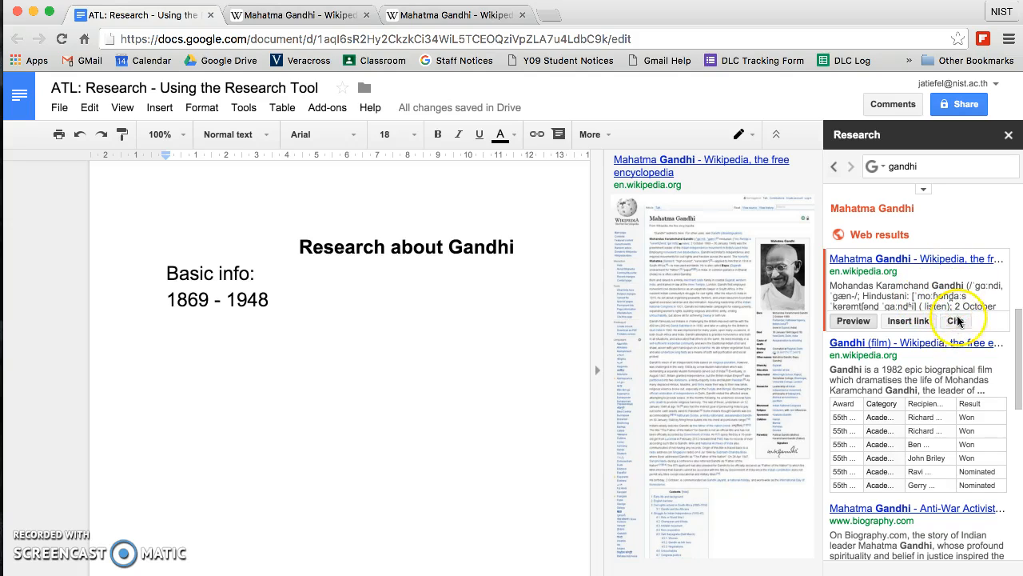
{"action": "left_click", "coordinate": [955, 321]}
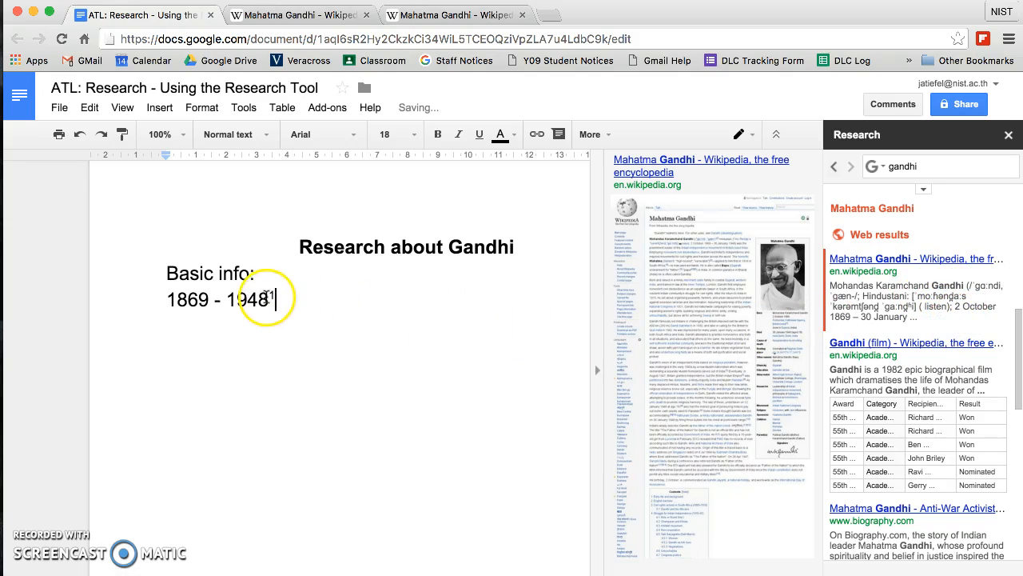
{"action": "scroll", "coordinate": [283, 343], "scroll_direction": "down", "scroll_amount": 10}
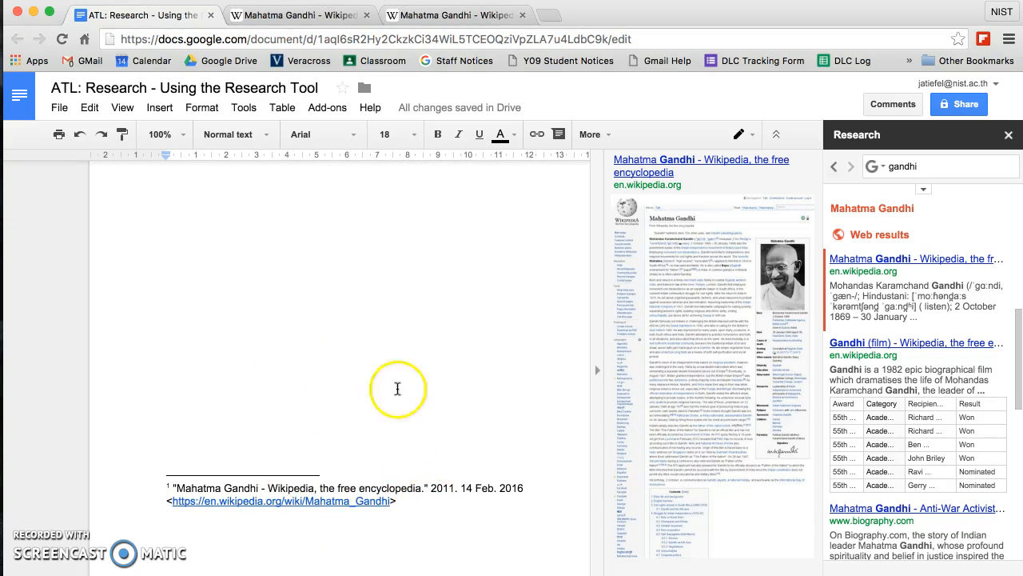
{"action": "scroll", "coordinate": [389, 325], "scroll_direction": "up", "scroll_amount": 5}
{"action": "scroll", "coordinate": [389, 325], "scroll_direction": "up", "scroll_amount": 3}
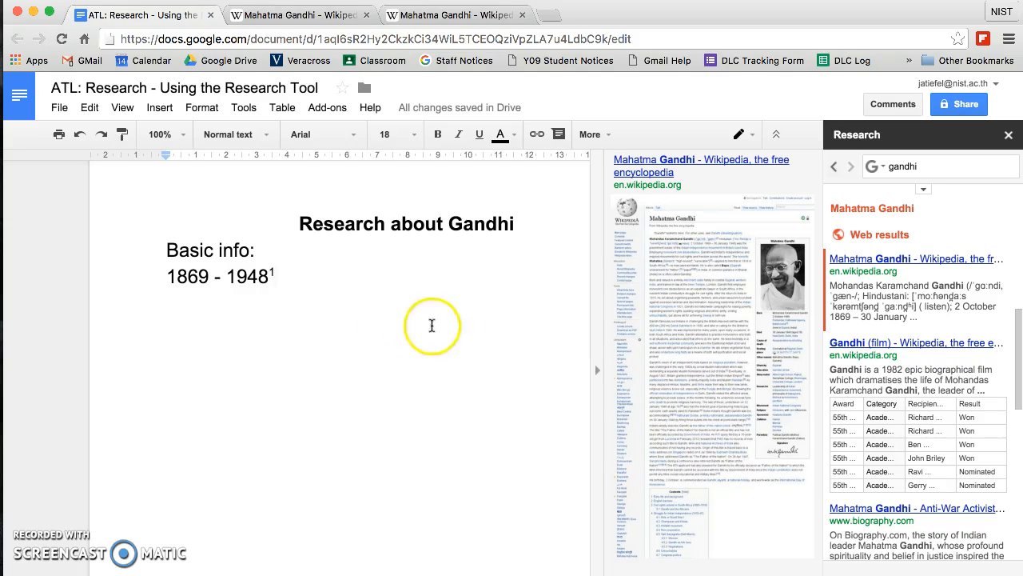
Consult the Wikipedia article again and add the line "Famous for pacifism" below the dates in the document
{"action": "left_click", "coordinate": [312, 16]}
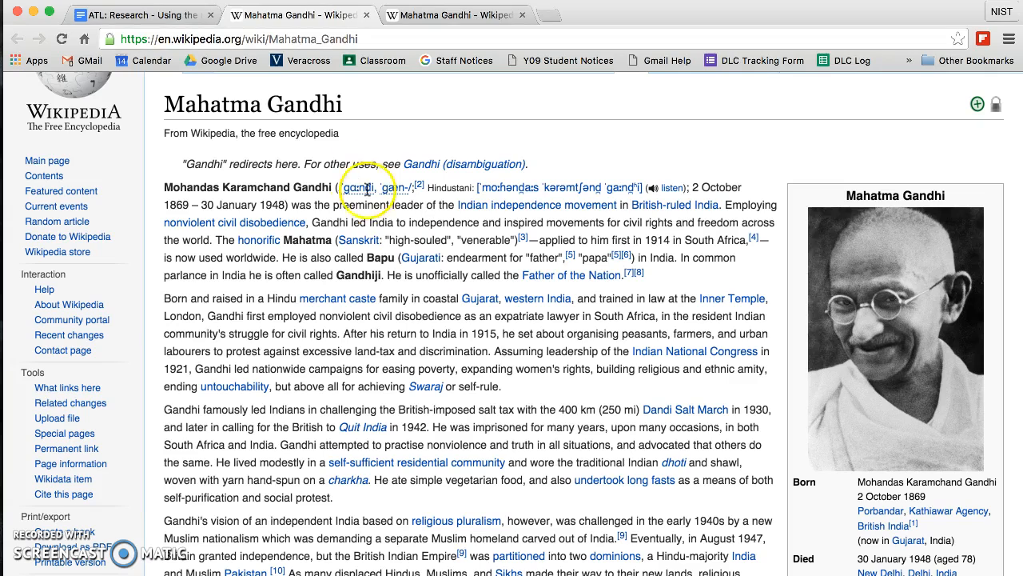
{"action": "left_click", "coordinate": [141, 14]}
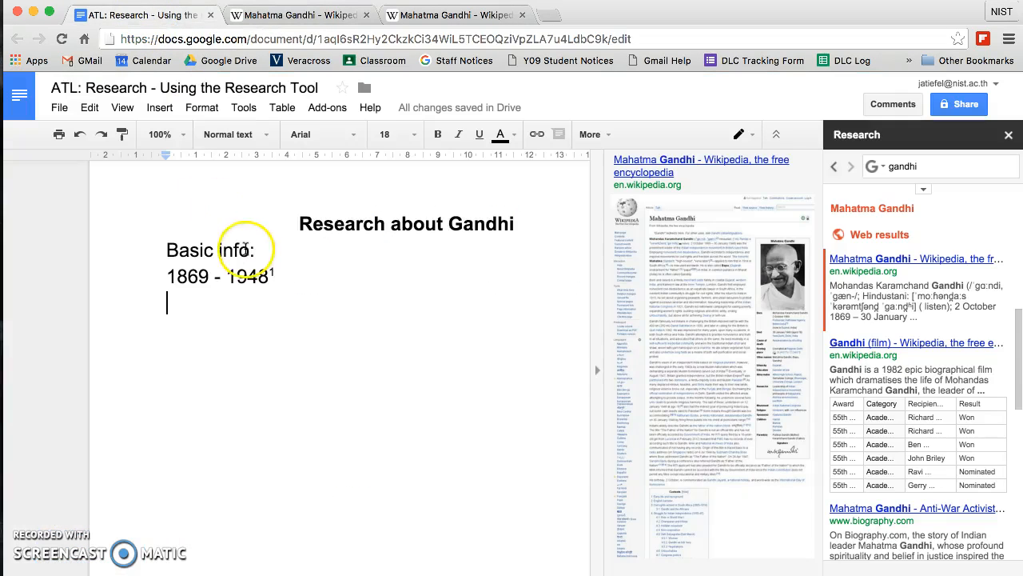
{"action": "key", "text": "Return"}
{"action": "type", "text": "Fa"}
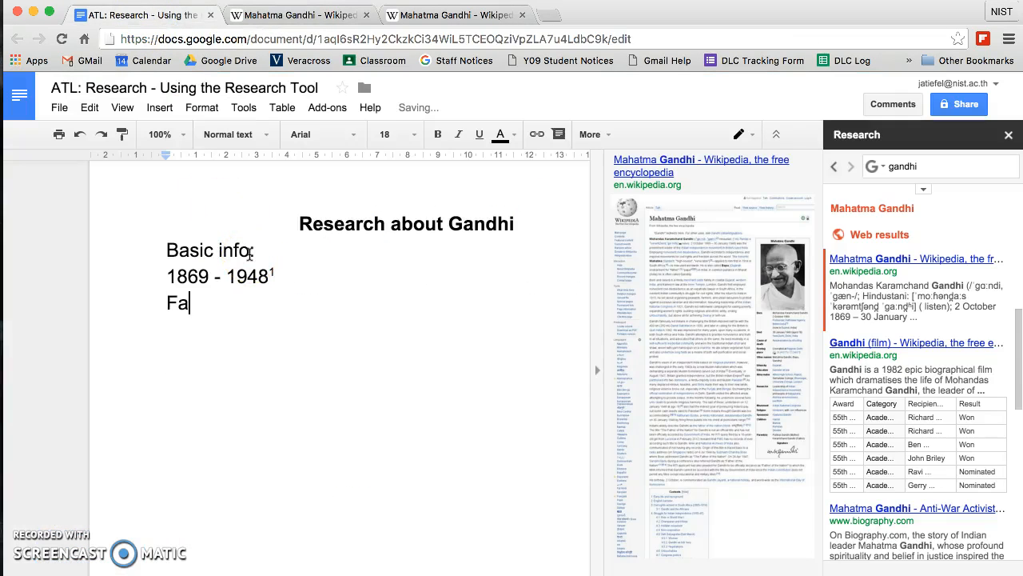
{"action": "type", "text": "mous for "}
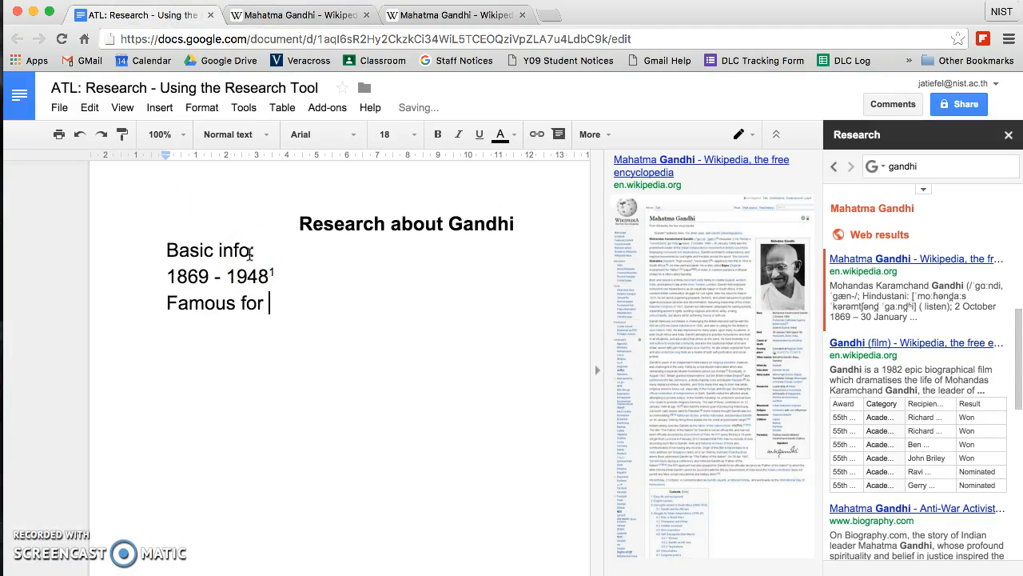
{"action": "type", "text": "pacifism"}
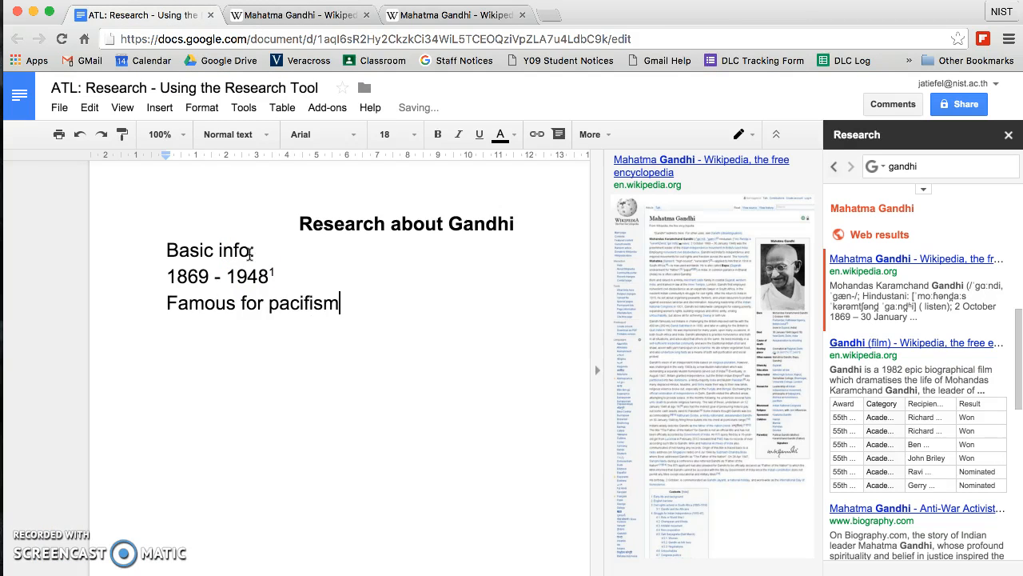
{"action": "left_click", "coordinate": [253, 270]}
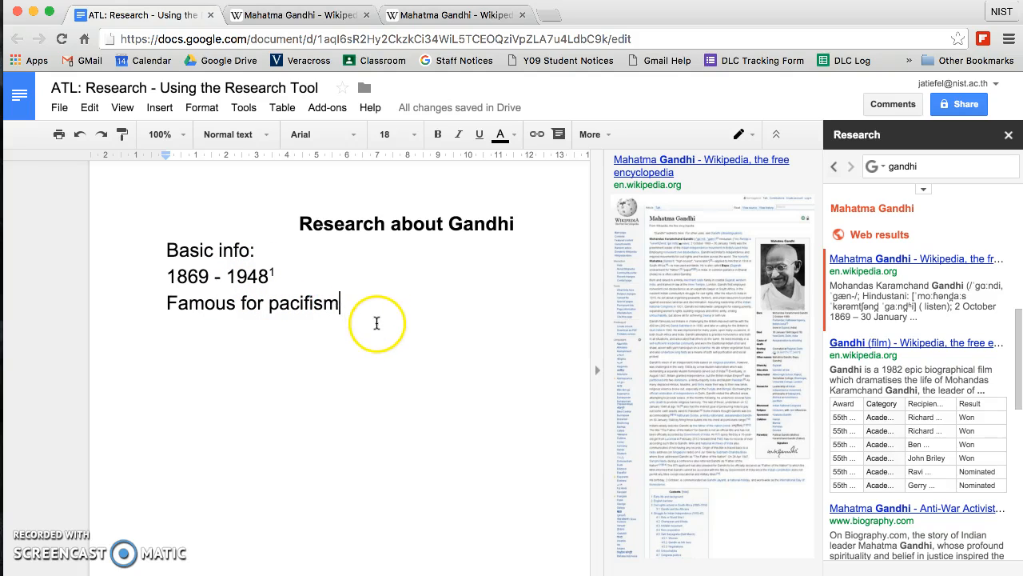
Cite the same Wikipedia result after "pacifism" and check the footnotes at the end of the page
{"action": "mouse_move", "coordinate": [932, 288]}
{"action": "left_click", "coordinate": [956, 320]}
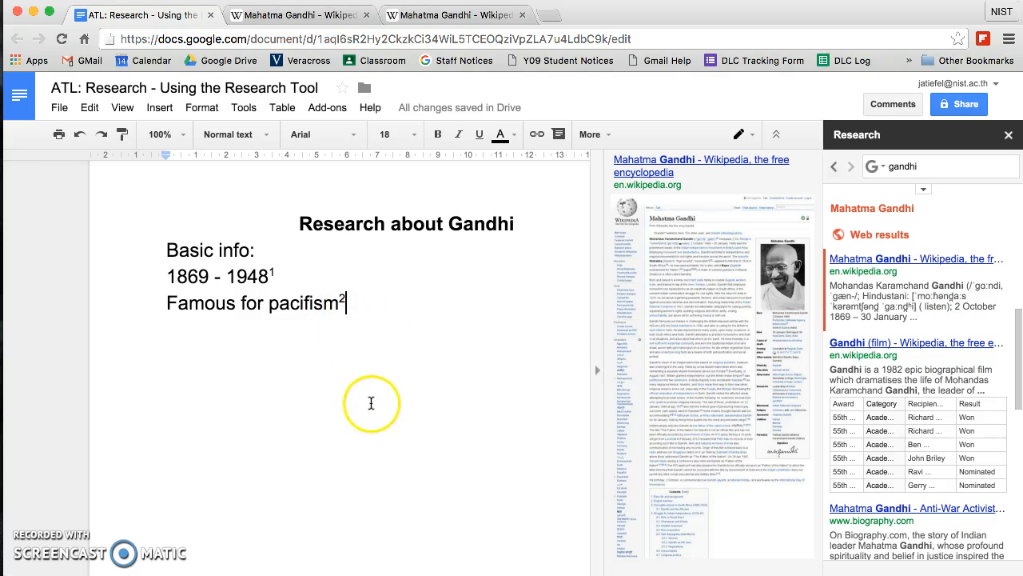
{"action": "scroll", "coordinate": [372, 405], "scroll_direction": "down", "scroll_amount": 7}
{"action": "scroll", "coordinate": [372, 405], "scroll_direction": "down", "scroll_amount": 1}
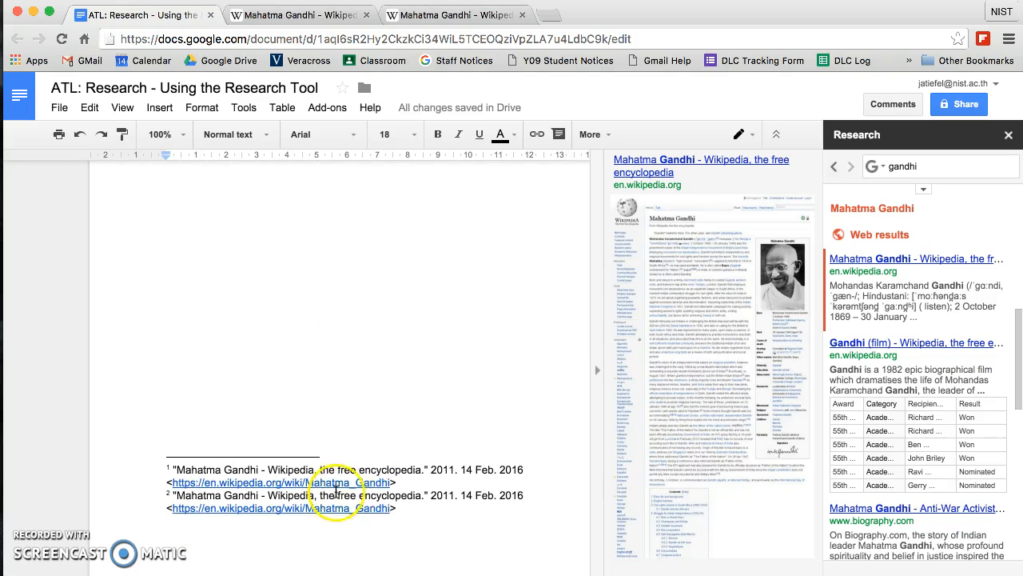
{"action": "scroll", "coordinate": [391, 300], "scroll_direction": "up", "scroll_amount": 3}
{"action": "scroll", "coordinate": [391, 300], "scroll_direction": "up", "scroll_amount": 5}
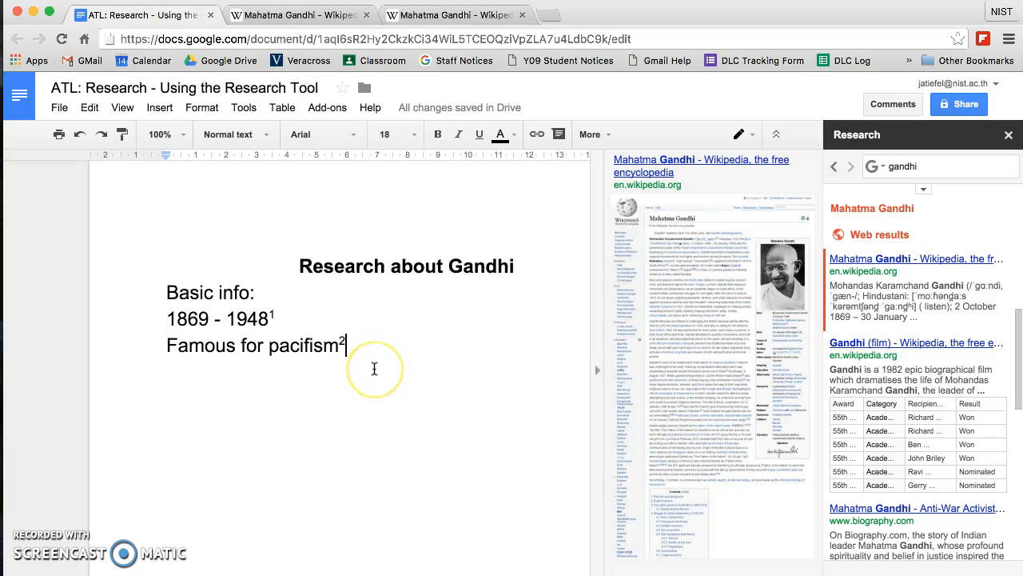
Insert a link to the Mahatma Gandhi Wikipedia article on a new line below "Famous for pacifism" and collapse the page preview
{"action": "key", "text": "Return"}
{"action": "mouse_move", "coordinate": [925, 281]}
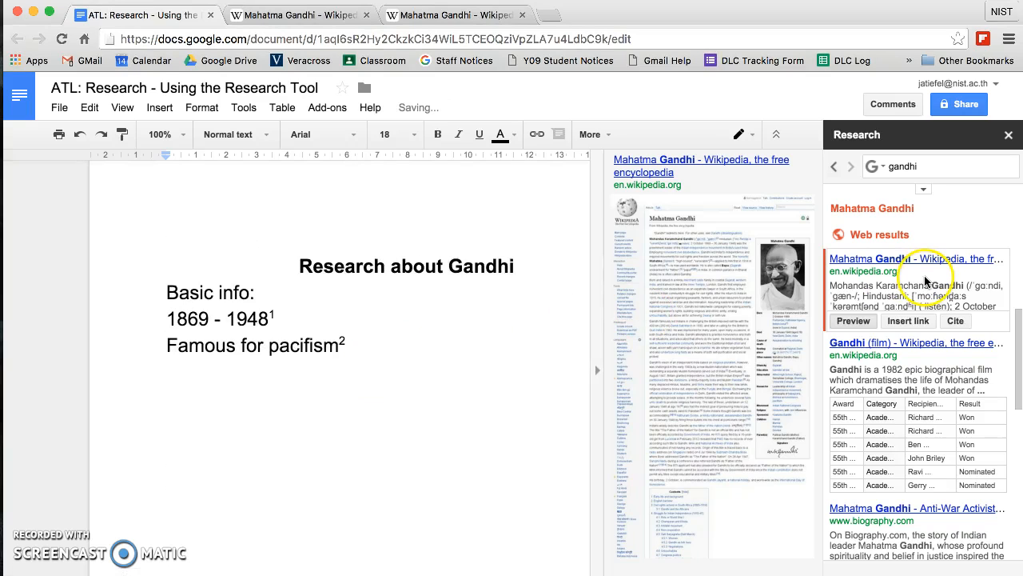
{"action": "left_click", "coordinate": [905, 322]}
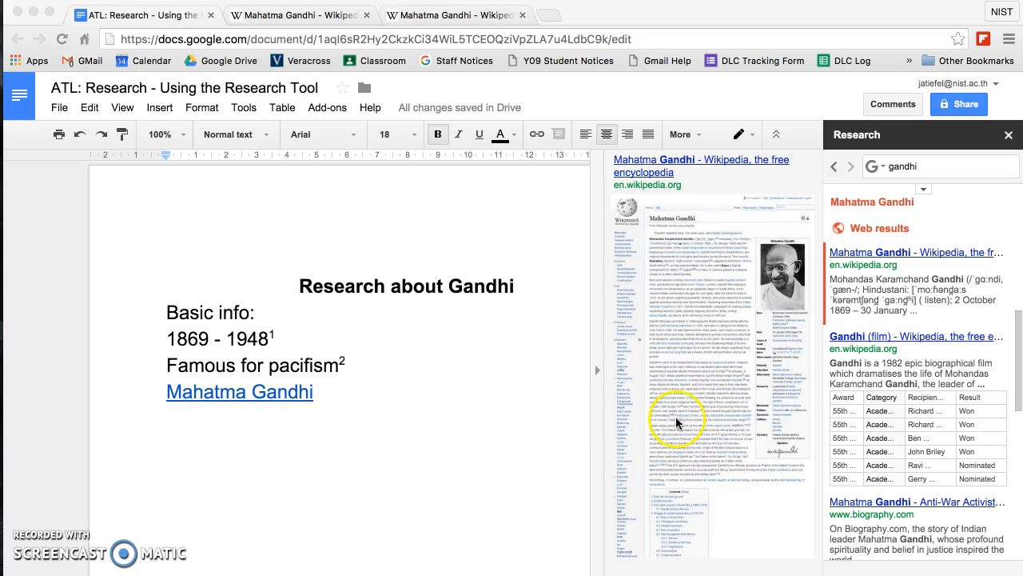
{"action": "left_click", "coordinate": [598, 372]}
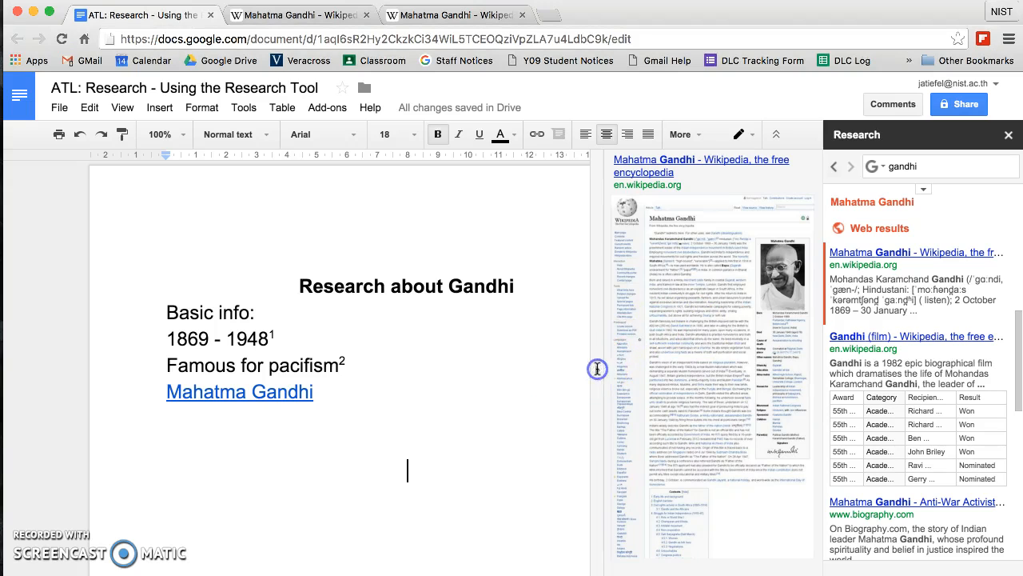
Close the page preview, switch the gandhi research results to images and expand the search options
{"action": "left_click", "coordinate": [600, 370]}
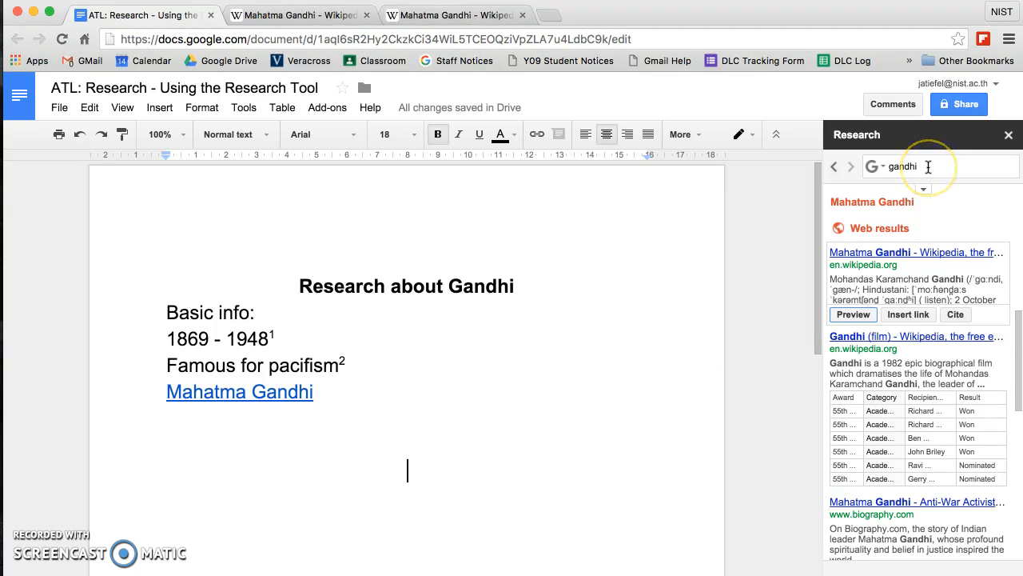
{"action": "left_click", "coordinate": [875, 166]}
{"action": "left_click", "coordinate": [890, 218]}
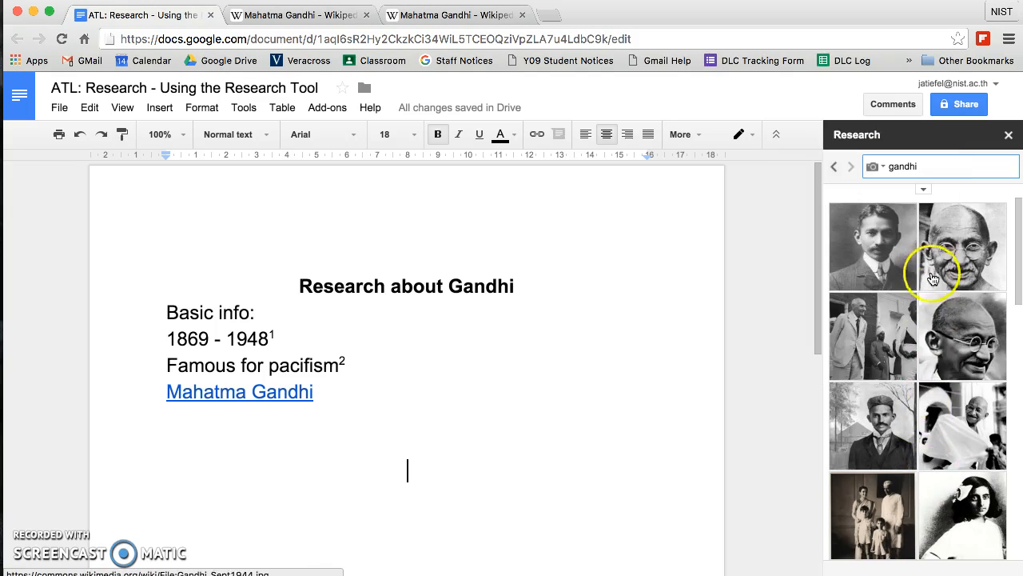
{"action": "left_click", "coordinate": [924, 193]}
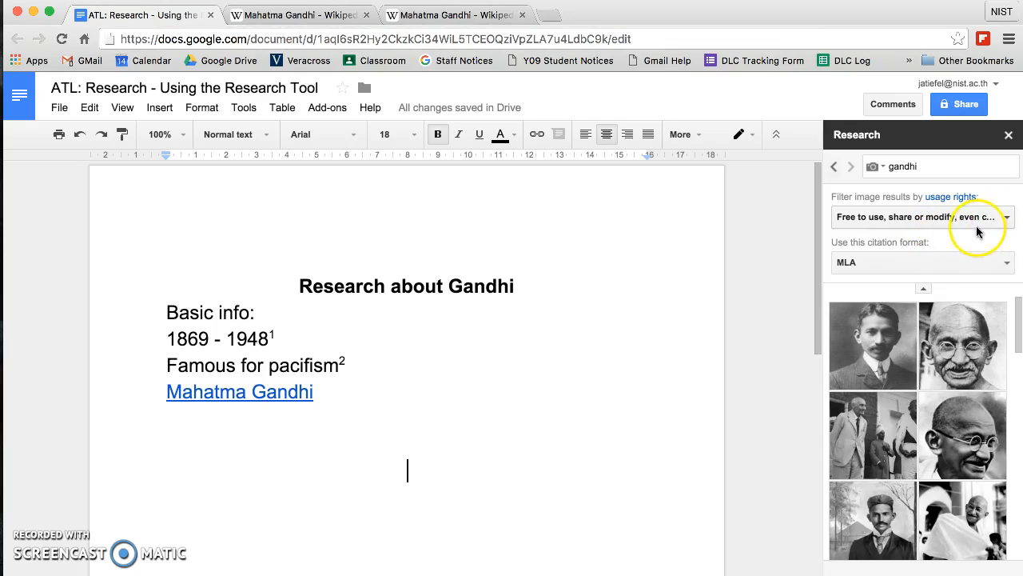
Review the usage rights and citation format choices, keeping "Free to use, share or modify, even commercially" and MLA
{"action": "left_click", "coordinate": [945, 218]}
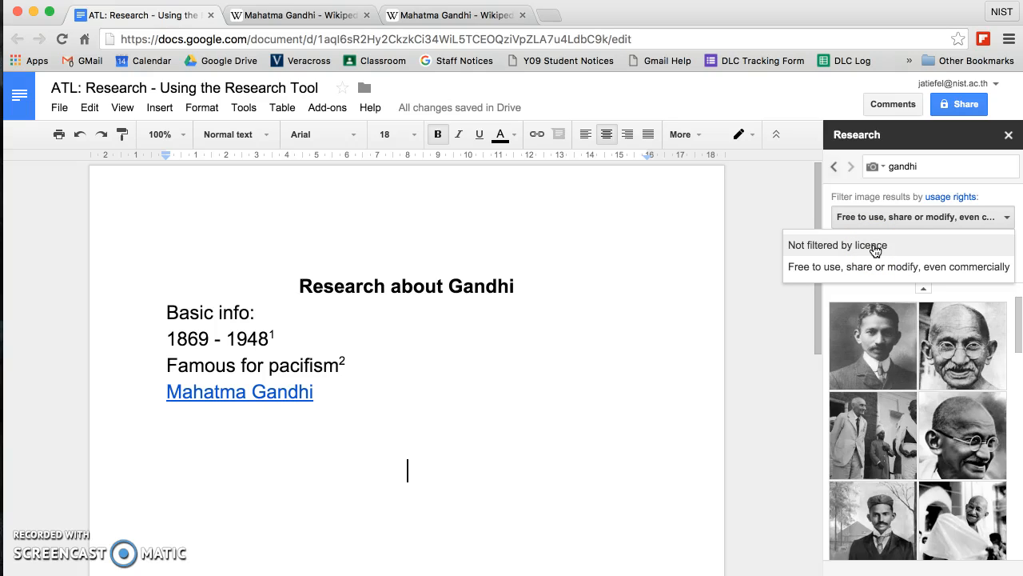
{"action": "left_click", "coordinate": [851, 274]}
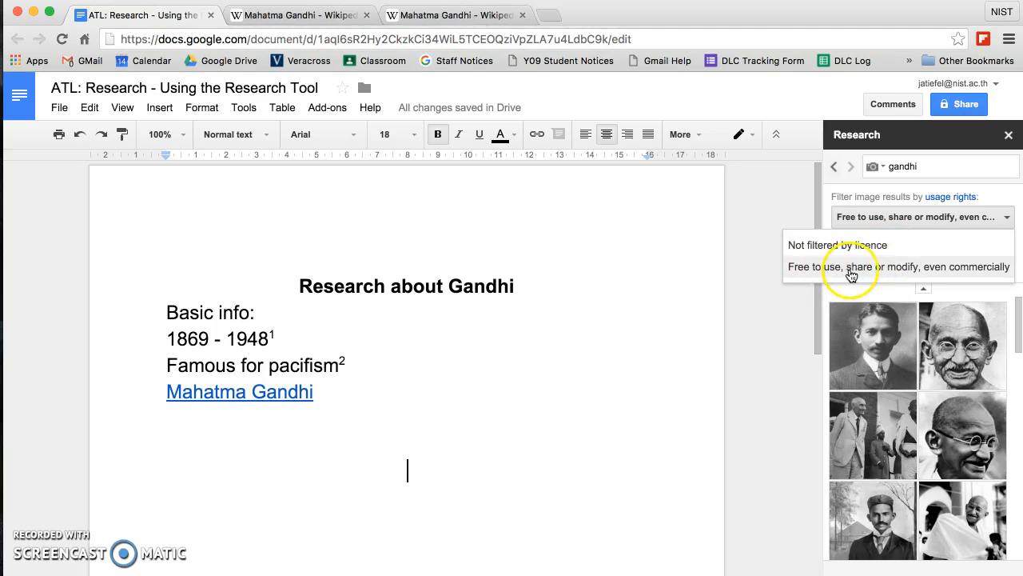
{"action": "left_click", "coordinate": [897, 274]}
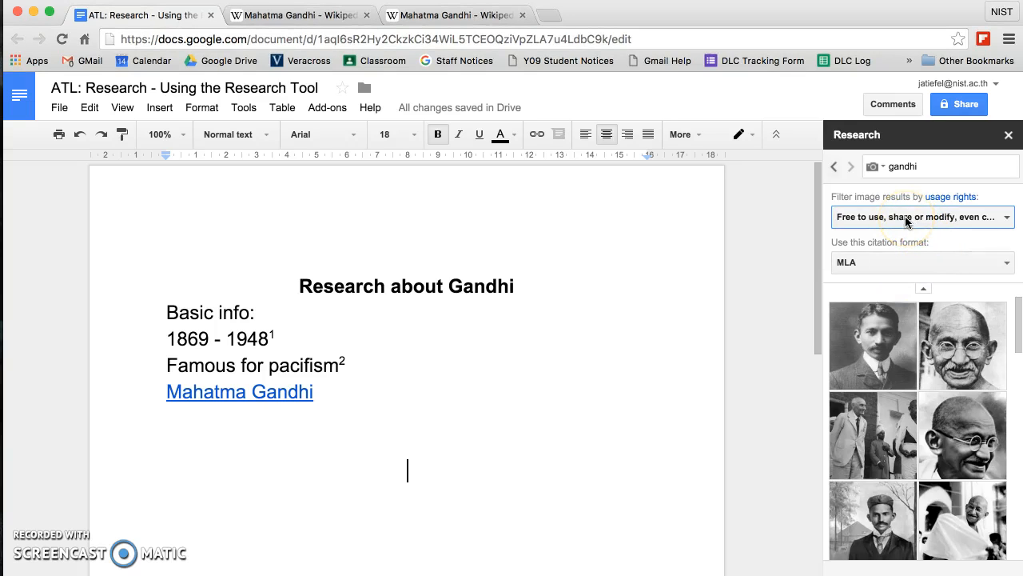
{"action": "left_click", "coordinate": [914, 262]}
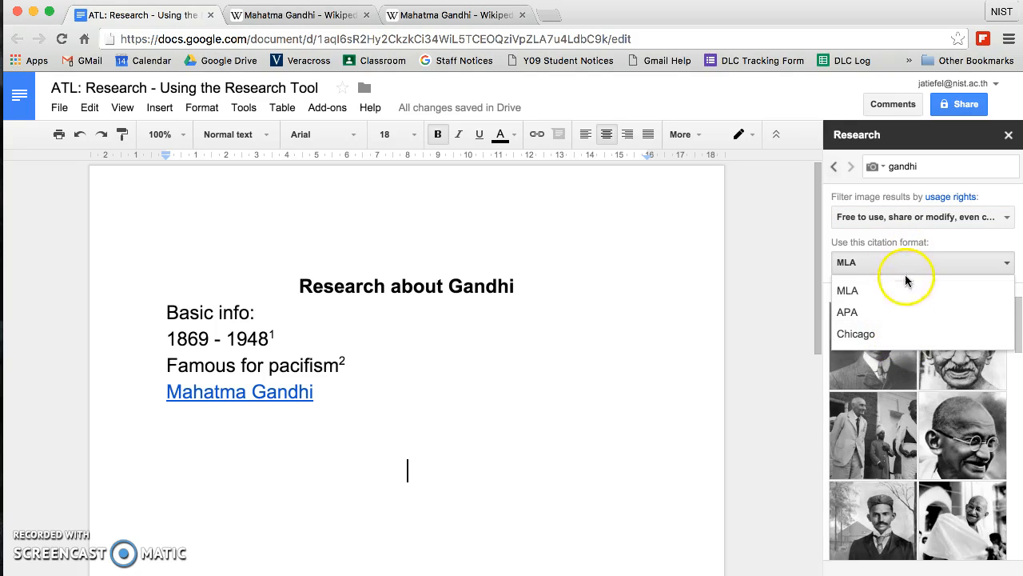
{"action": "left_click", "coordinate": [899, 256]}
{"action": "left_click", "coordinate": [902, 268]}
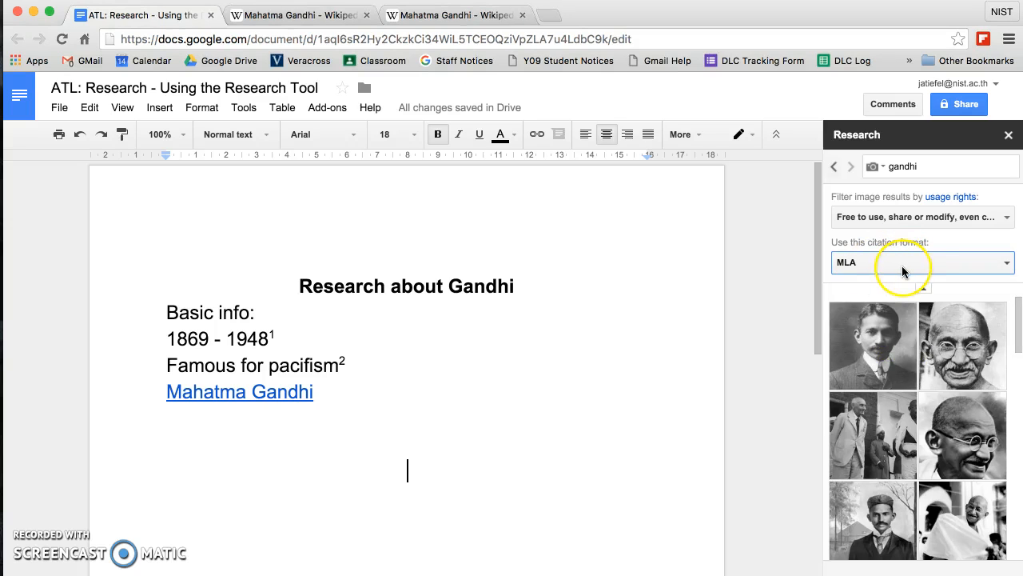
Insert the smiling portrait of Gandhi in round glasses from the image results below the Mahatma Gandhi link
{"action": "left_click", "coordinate": [923, 166]}
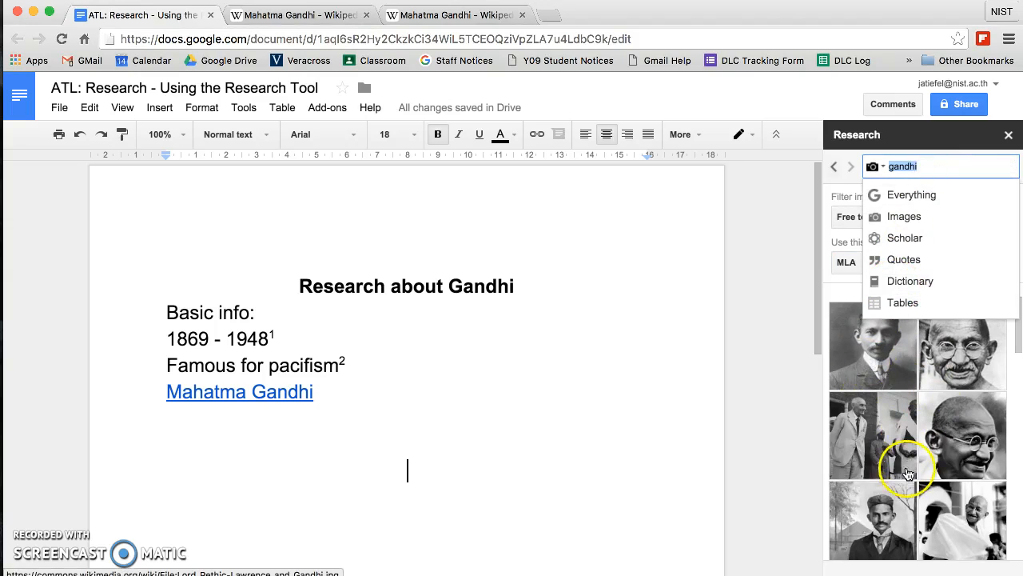
{"action": "mouse_move", "coordinate": [926, 460]}
{"action": "scroll", "coordinate": [925, 460], "scroll_direction": "down", "scroll_amount": 2}
{"action": "scroll", "coordinate": [925, 470], "scroll_direction": "up", "scroll_amount": 2}
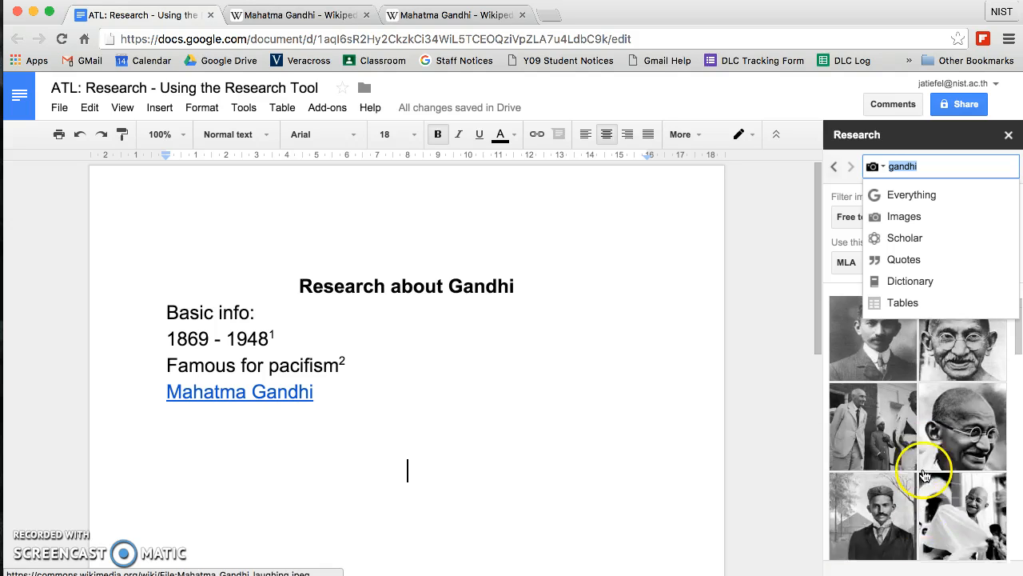
{"action": "mouse_move", "coordinate": [948, 427]}
{"action": "left_click_drag", "start_coordinate": [949, 427], "coordinate": [432, 444]}
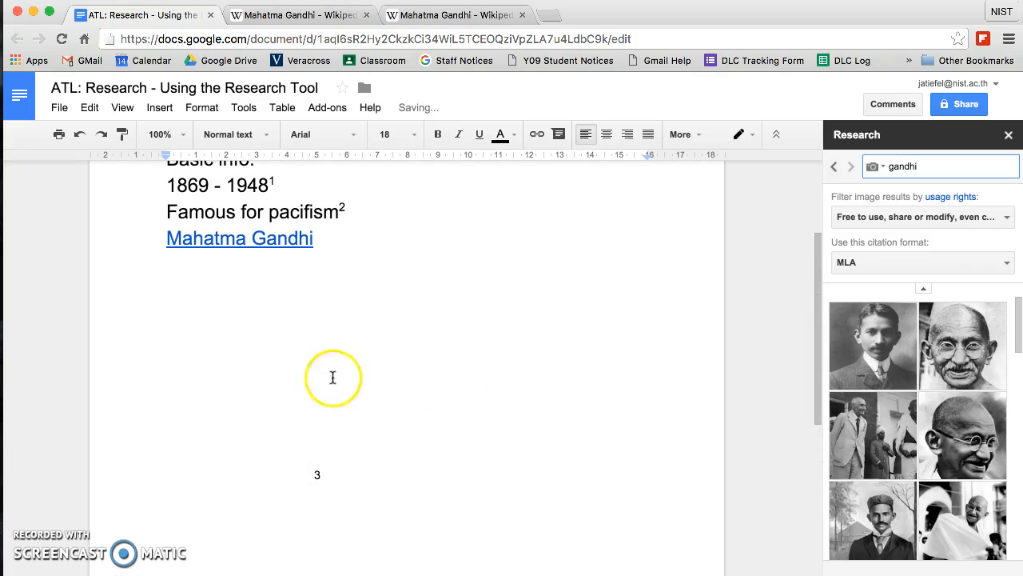
Check the inserted portrait and its footnote citation at the end of the page
{"action": "left_click", "coordinate": [297, 392]}
{"action": "left_click_drag", "start_coordinate": [312, 281], "coordinate": [352, 281]}
{"action": "double_click", "coordinate": [384, 373]}
{"action": "scroll", "coordinate": [388, 368], "scroll_direction": "down", "scroll_amount": 3}
{"action": "left_click", "coordinate": [360, 271]}
{"action": "scroll", "coordinate": [359, 338], "scroll_direction": "down", "scroll_amount": 2}
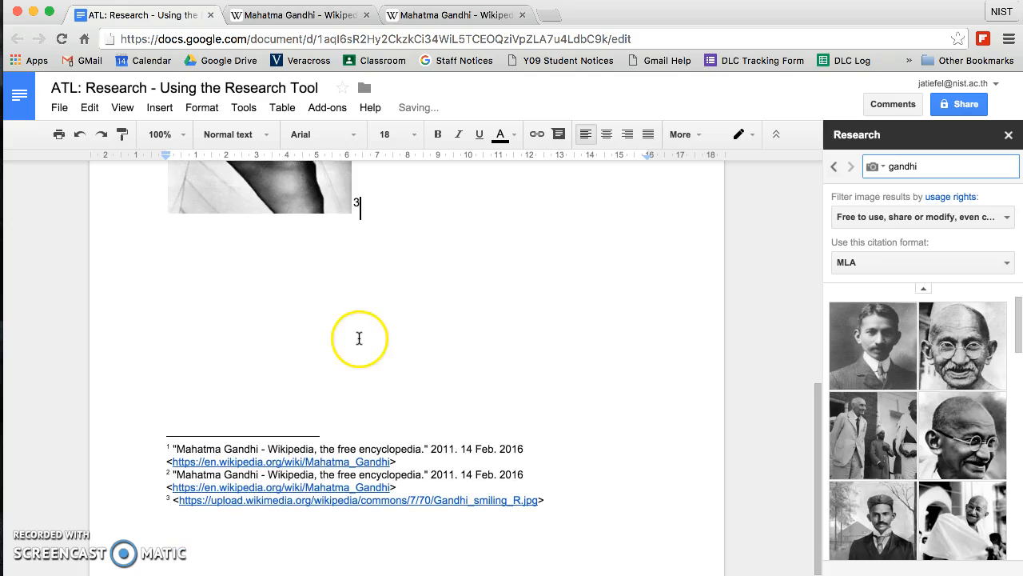
{"action": "scroll", "coordinate": [446, 311], "scroll_direction": "up", "scroll_amount": 5}
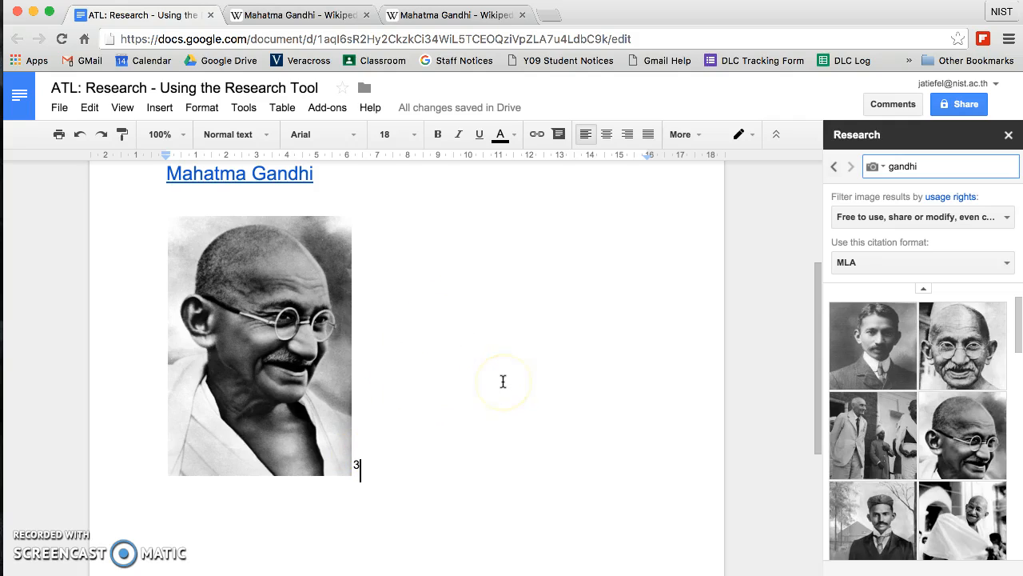
Start a new line below the portrait and switch the gandhi research results to quotes
{"action": "key", "text": "Return"}
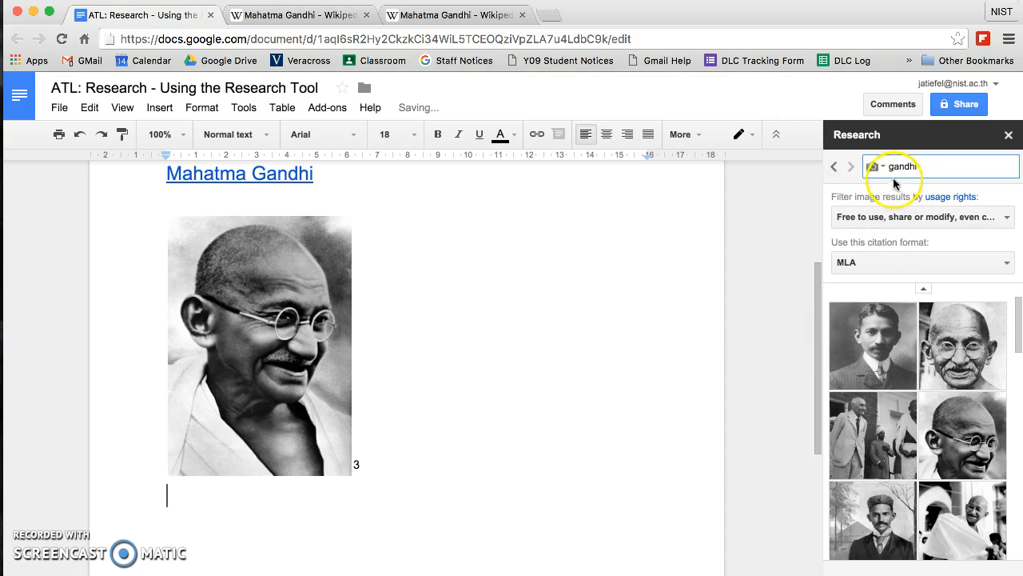
{"action": "left_click", "coordinate": [836, 172]}
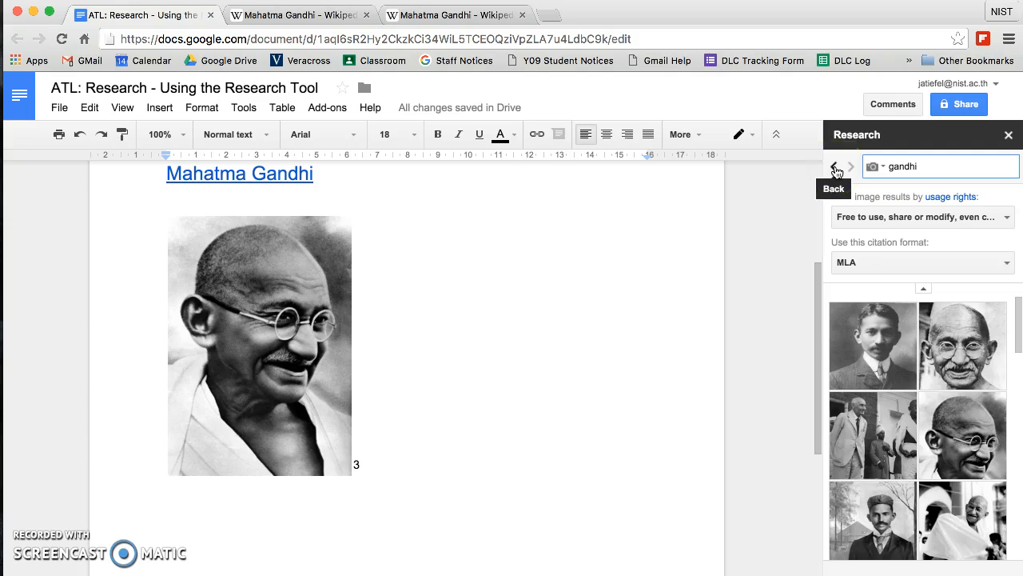
{"action": "left_click", "coordinate": [836, 172]}
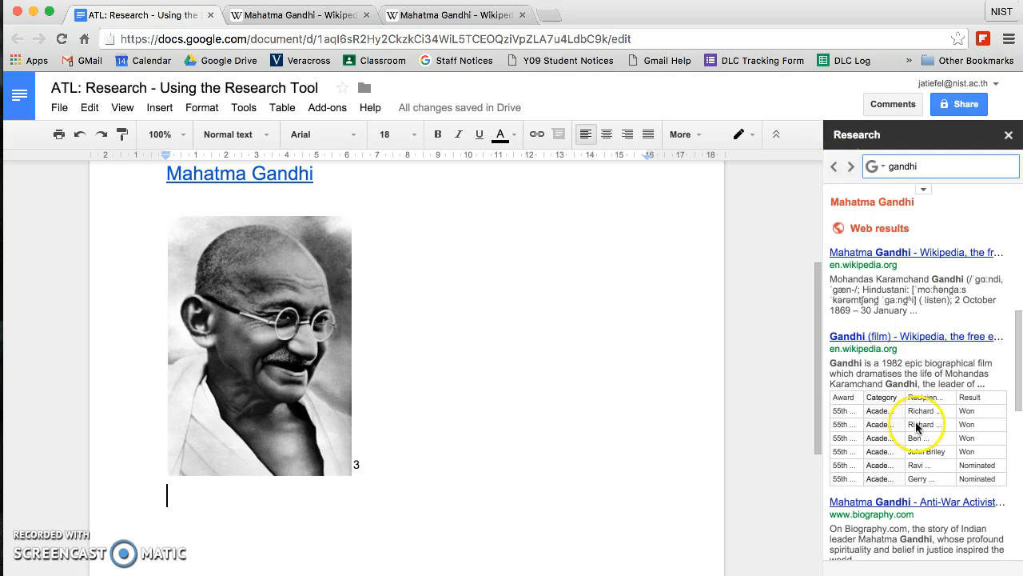
{"action": "mouse_move", "coordinate": [908, 277]}
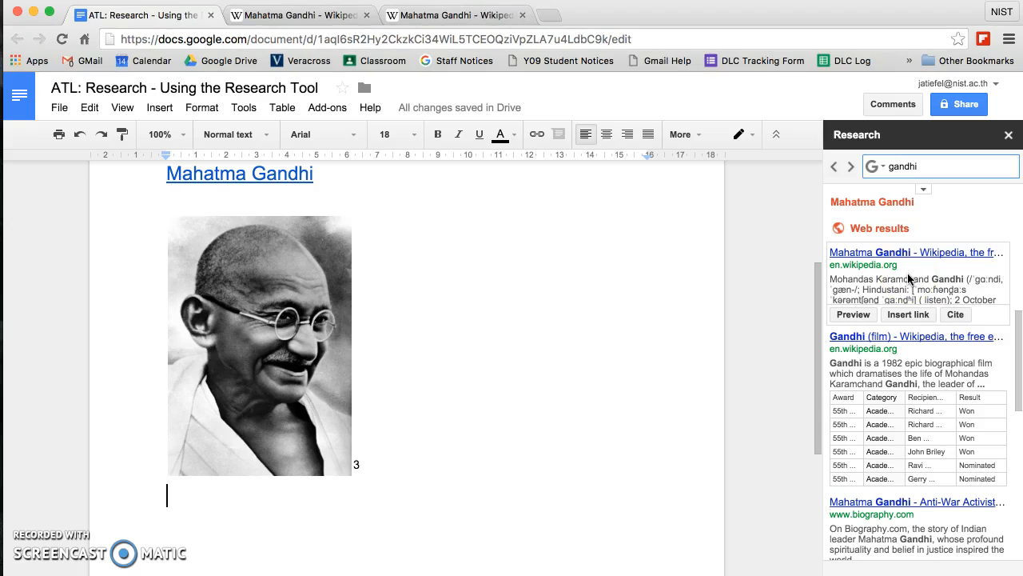
{"action": "left_click", "coordinate": [880, 168]}
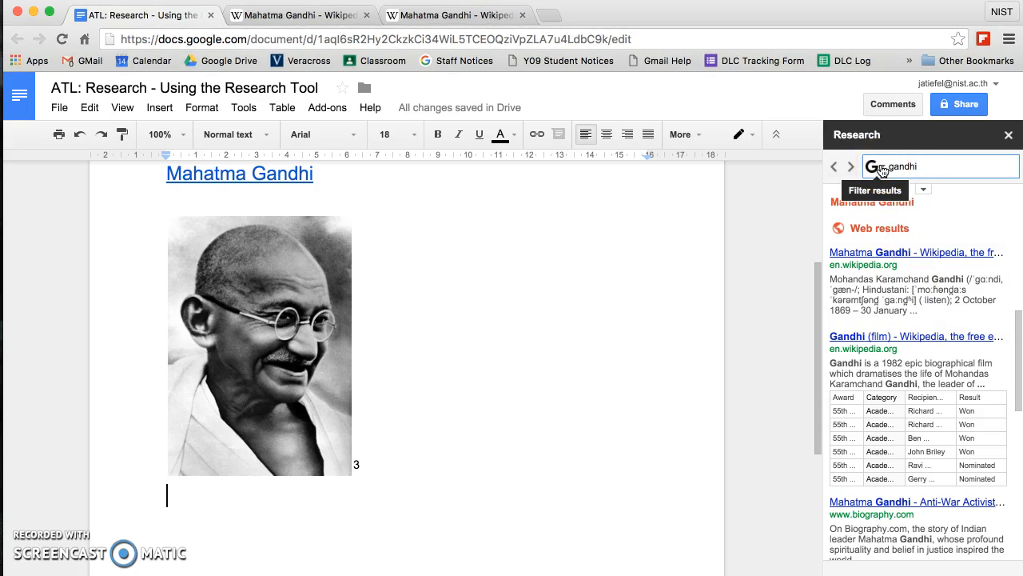
{"action": "left_click", "coordinate": [881, 168]}
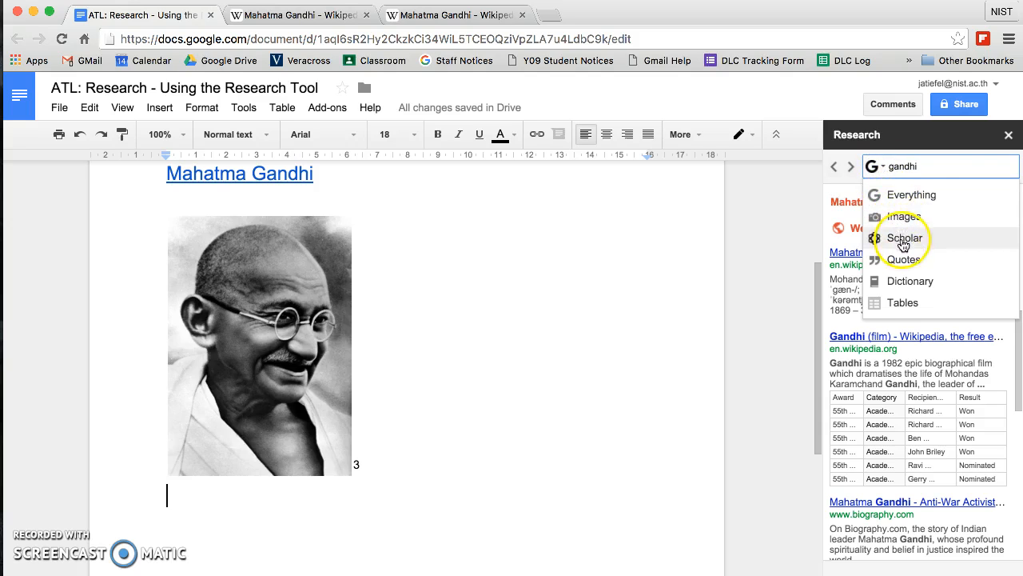
{"action": "left_click", "coordinate": [915, 167]}
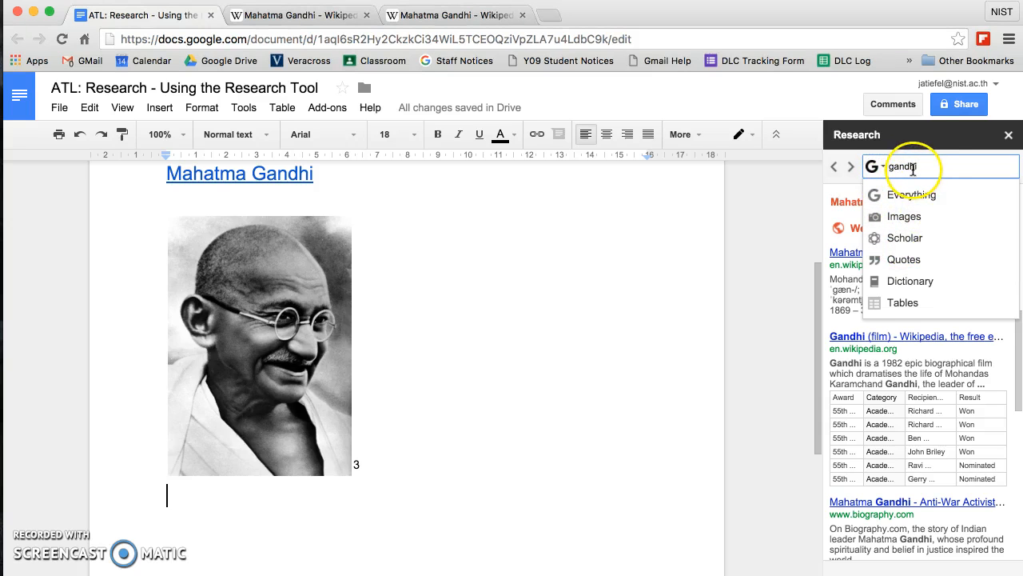
{"action": "left_click", "coordinate": [911, 260]}
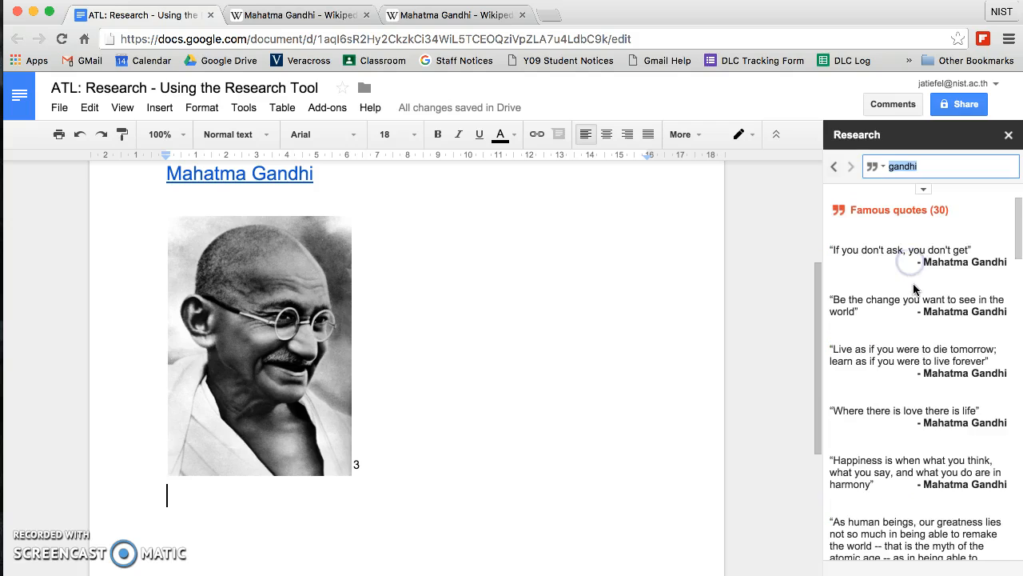
Insert the quote "The weak can never forgive. Forgiveness is the attribute of the strong" below the portrait
{"action": "scroll", "coordinate": [912, 393], "scroll_direction": "down", "scroll_amount": 1}
{"action": "scroll", "coordinate": [912, 393], "scroll_direction": "down", "scroll_amount": 5}
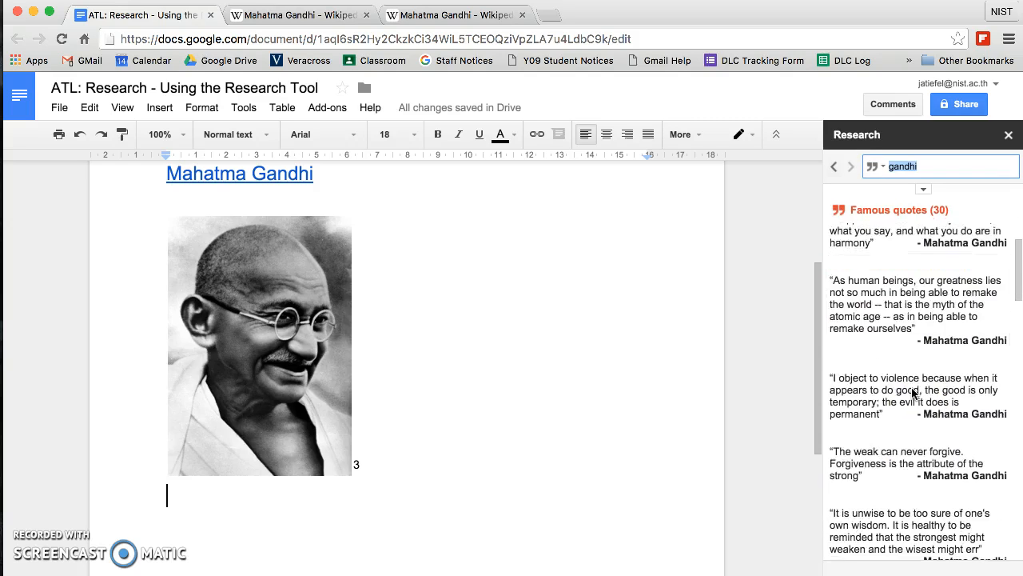
{"action": "mouse_move", "coordinate": [900, 342]}
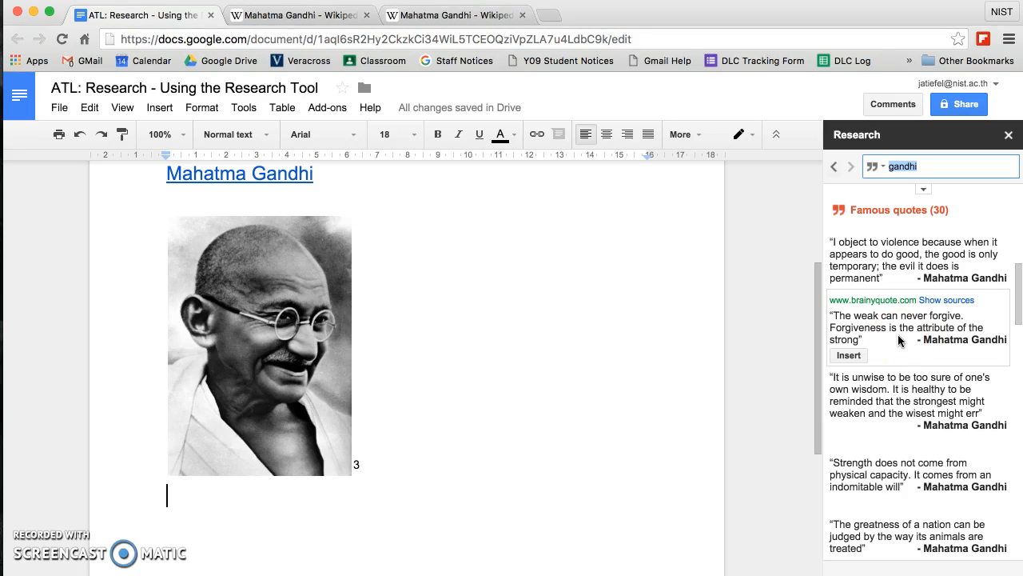
{"action": "left_click", "coordinate": [849, 355]}
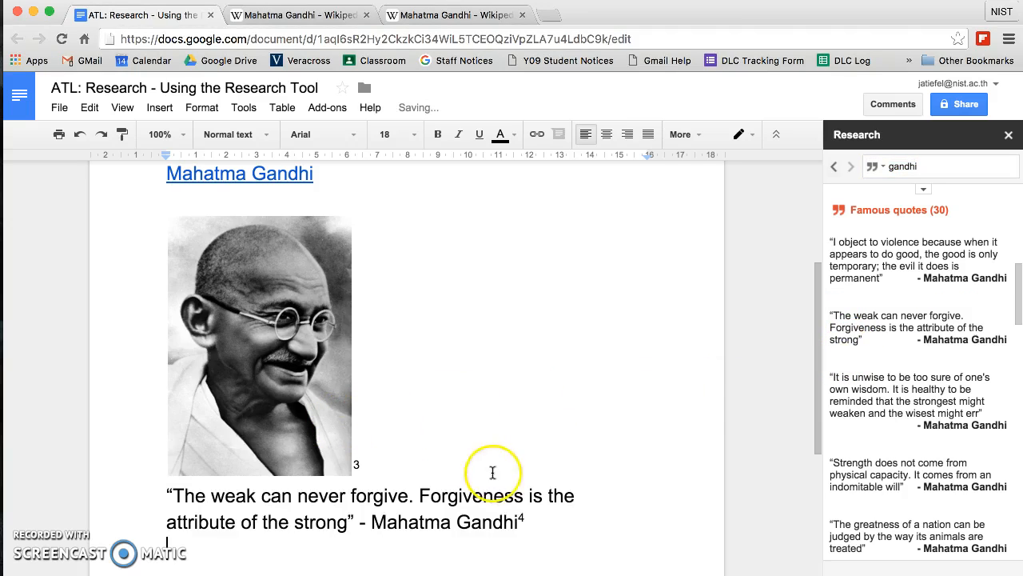
Check the quote's footnote citation at the end of the page and return to the beginning of the document
{"action": "scroll", "coordinate": [529, 461], "scroll_direction": "down", "scroll_amount": 1}
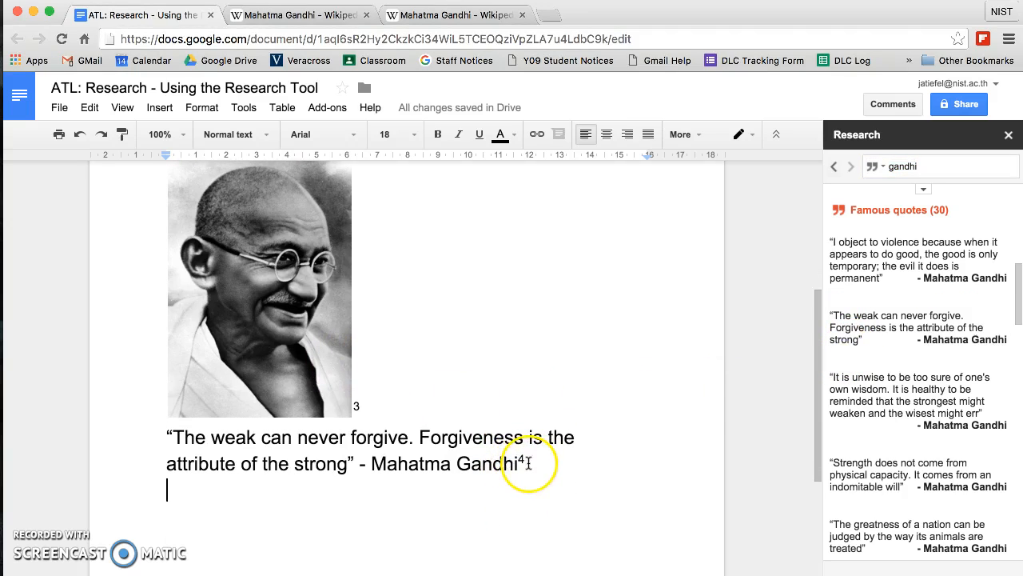
{"action": "scroll", "coordinate": [524, 464], "scroll_direction": "down", "scroll_amount": 4}
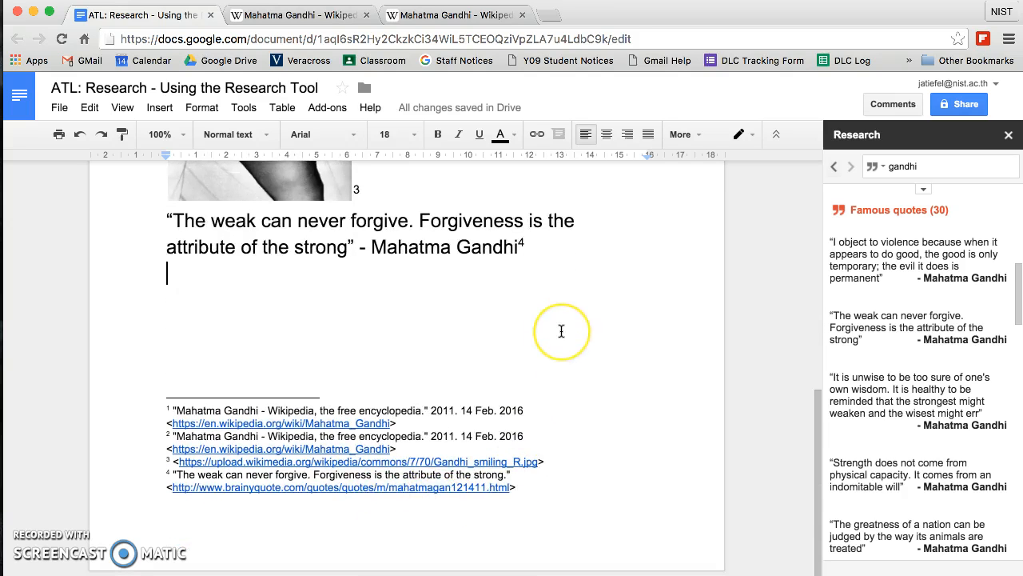
{"action": "scroll", "coordinate": [561, 331], "scroll_direction": "up", "scroll_amount": 5}
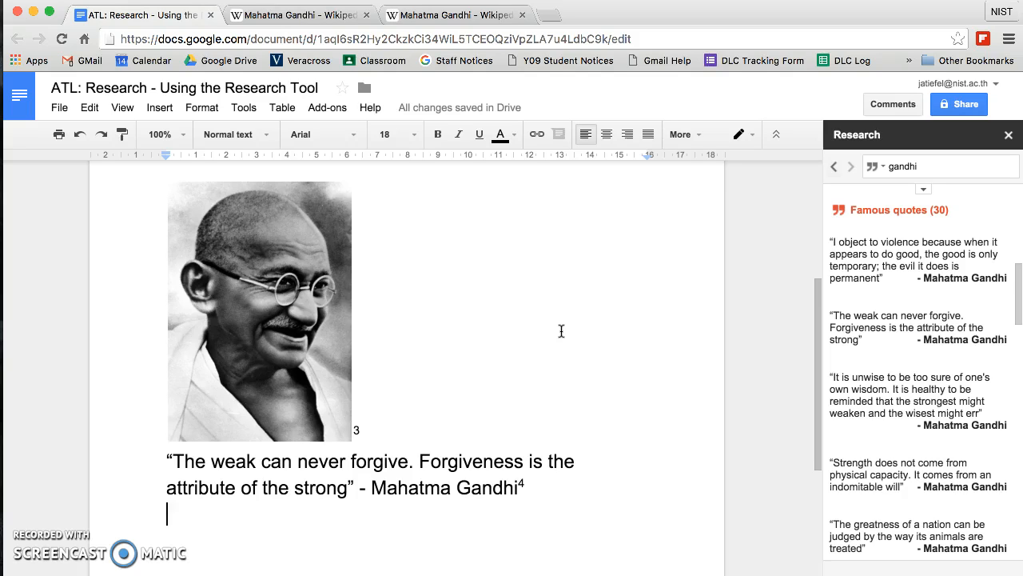
{"action": "scroll", "coordinate": [562, 331], "scroll_direction": "up", "scroll_amount": 2}
{"action": "scroll", "coordinate": [561, 331], "scroll_direction": "up", "scroll_amount": 2}
{"action": "left_click", "coordinate": [561, 392]}
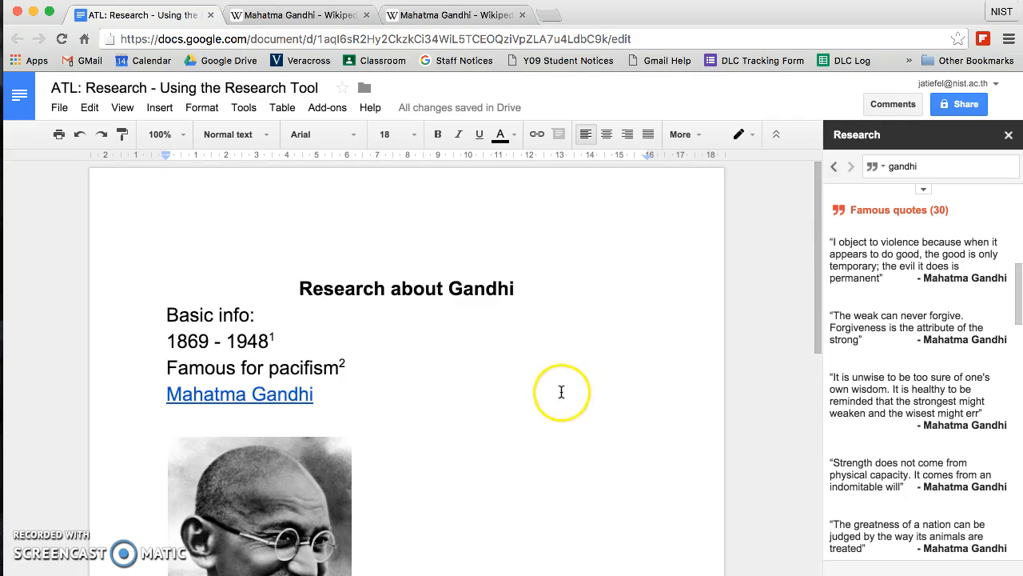